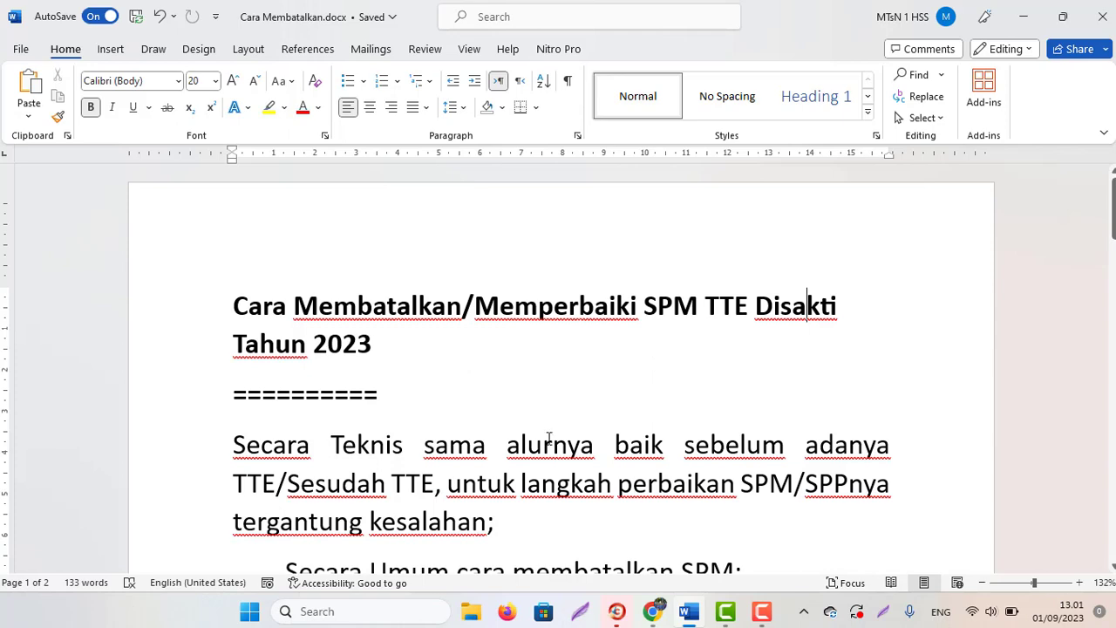
# Read through the numbered instructions for cancelling an SPM, down to the Dokumen Pendukung case.
pyautogui.click(466, 521)
pyautogui.scroll(-2, 467, 521)
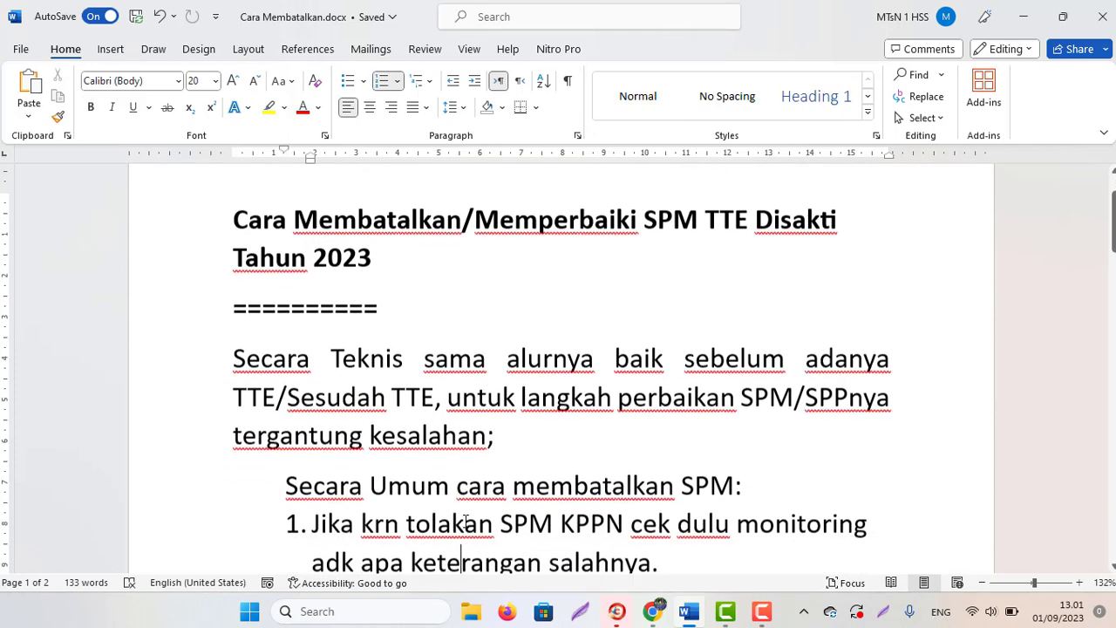
pyautogui.press('Down')
pyautogui.press('Down')
pyautogui.press('Down')
pyautogui.press('Down')
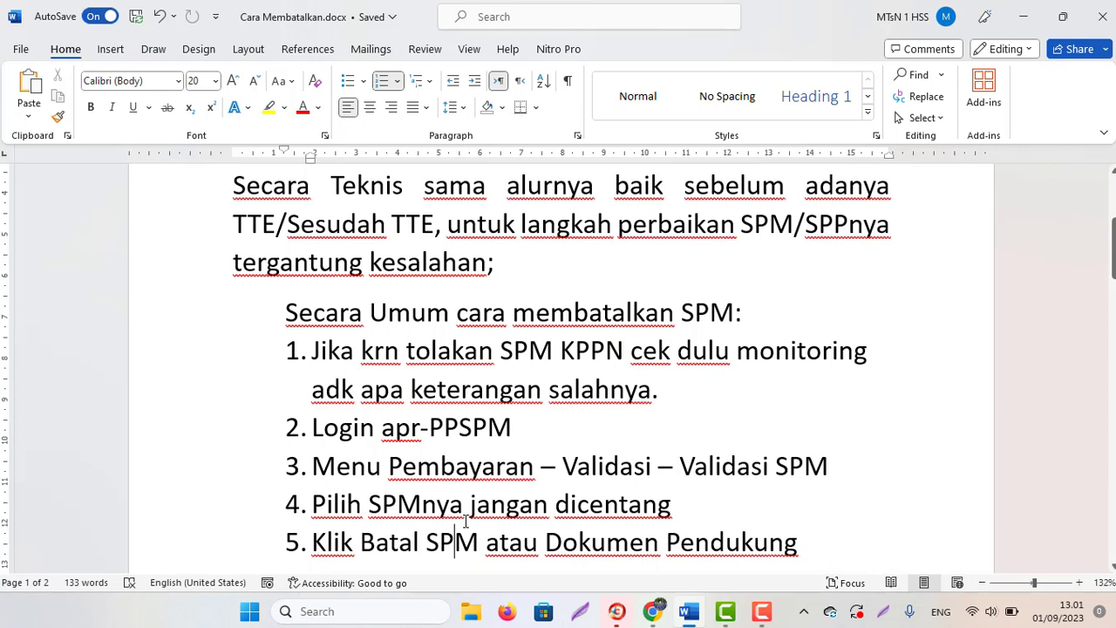
pyautogui.press('Down')
pyautogui.press('Down')
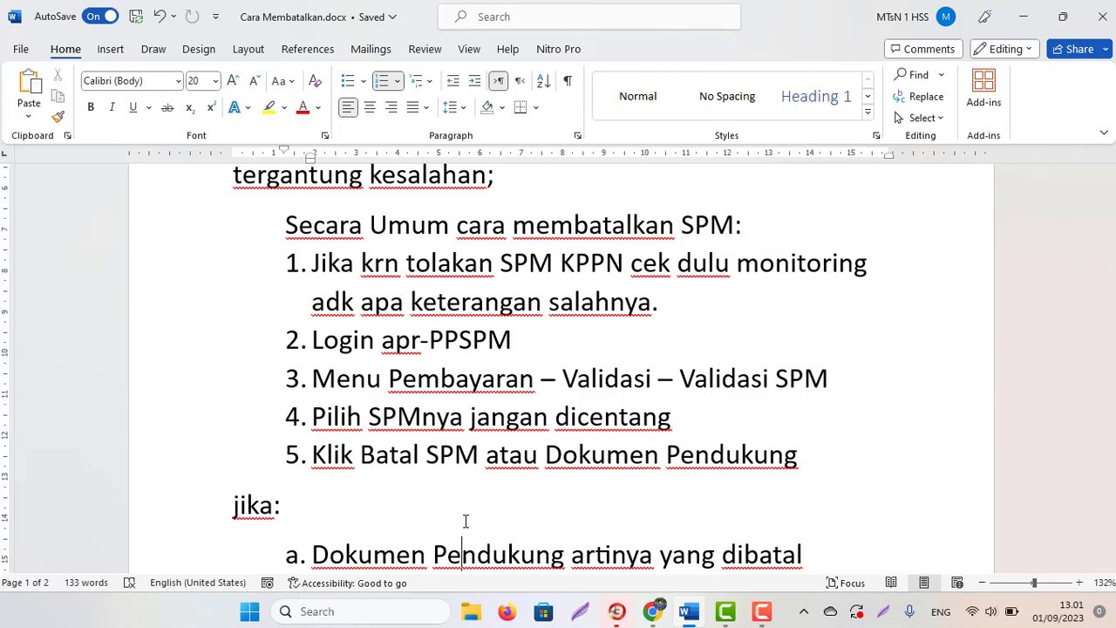
pyautogui.scroll(-1, 465, 520)
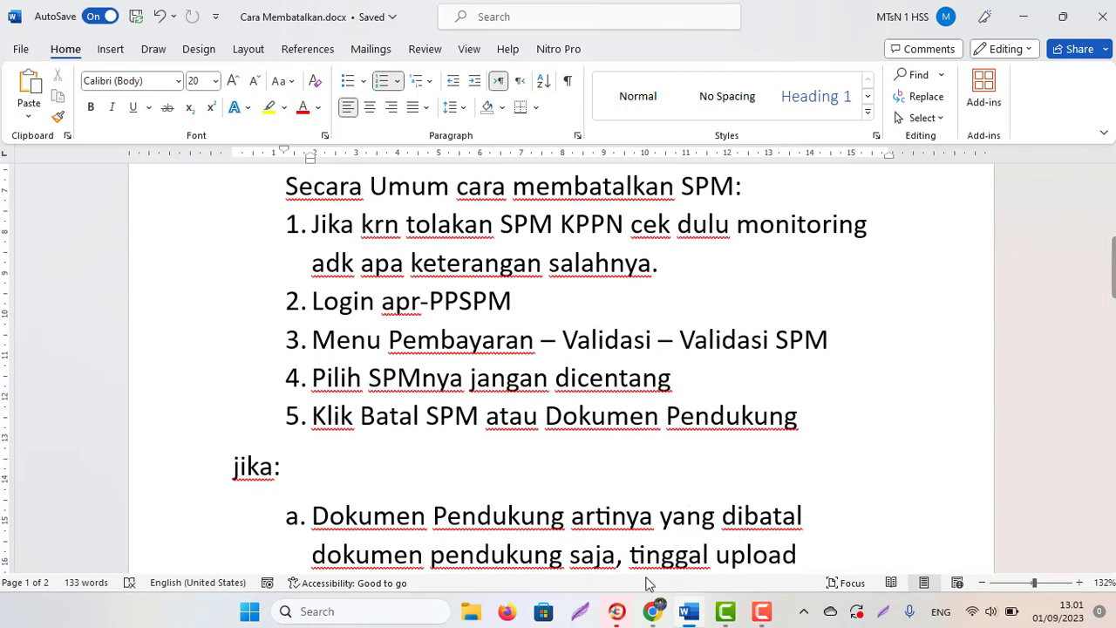
# Switch to SAKTI in Chrome and open the Validasi SPM form for payments.
pyautogui.moveTo(657, 616)
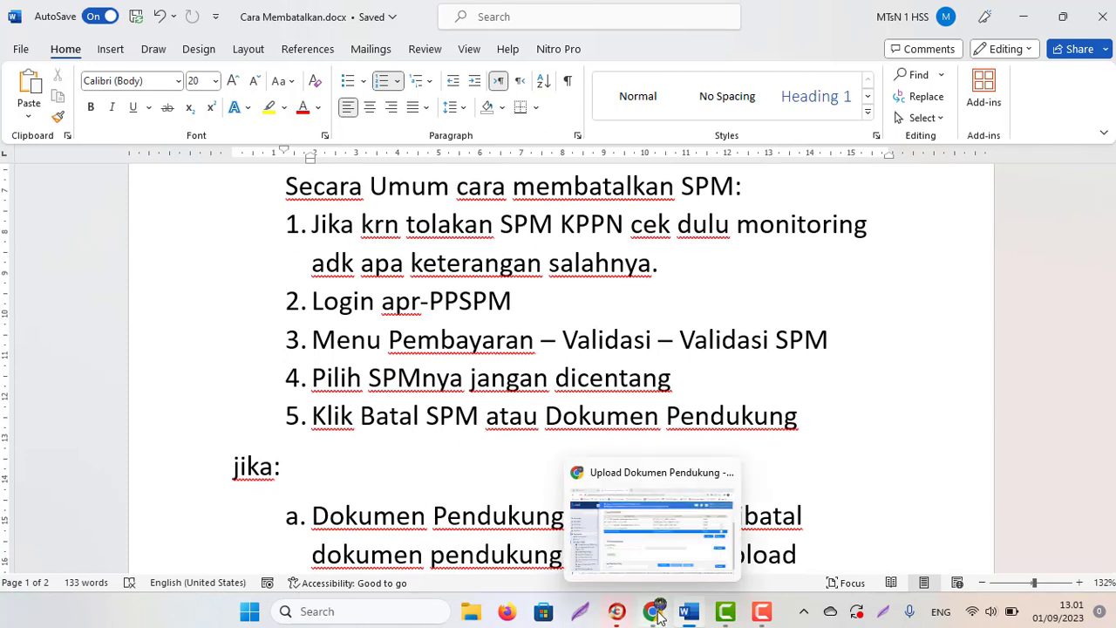
pyautogui.click(643, 554)
pyautogui.click(115, 19)
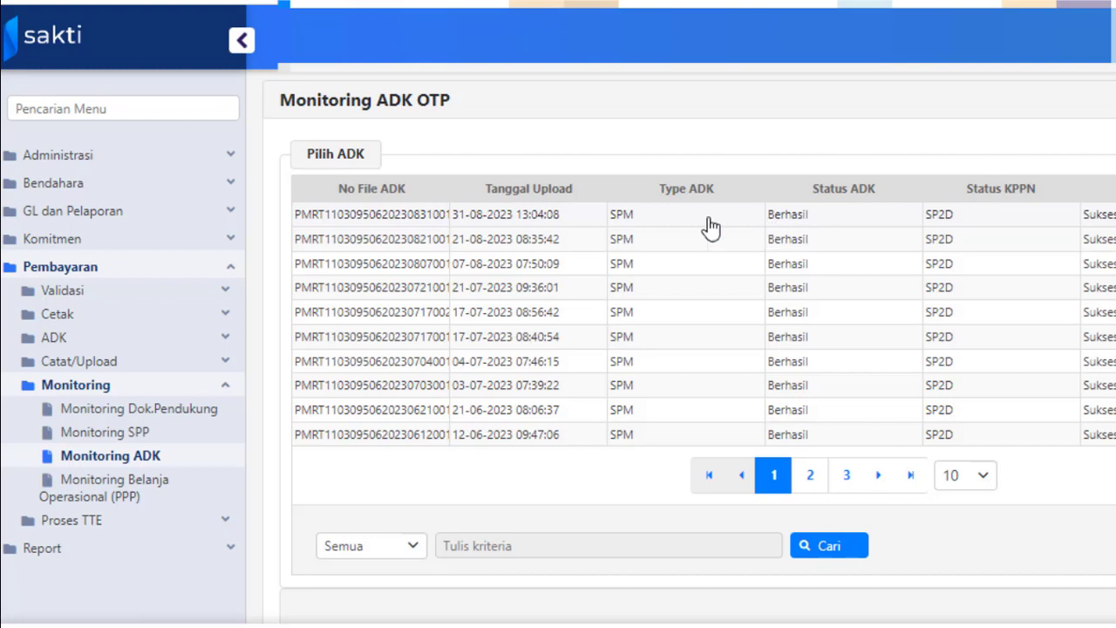
pyautogui.click(122, 300)
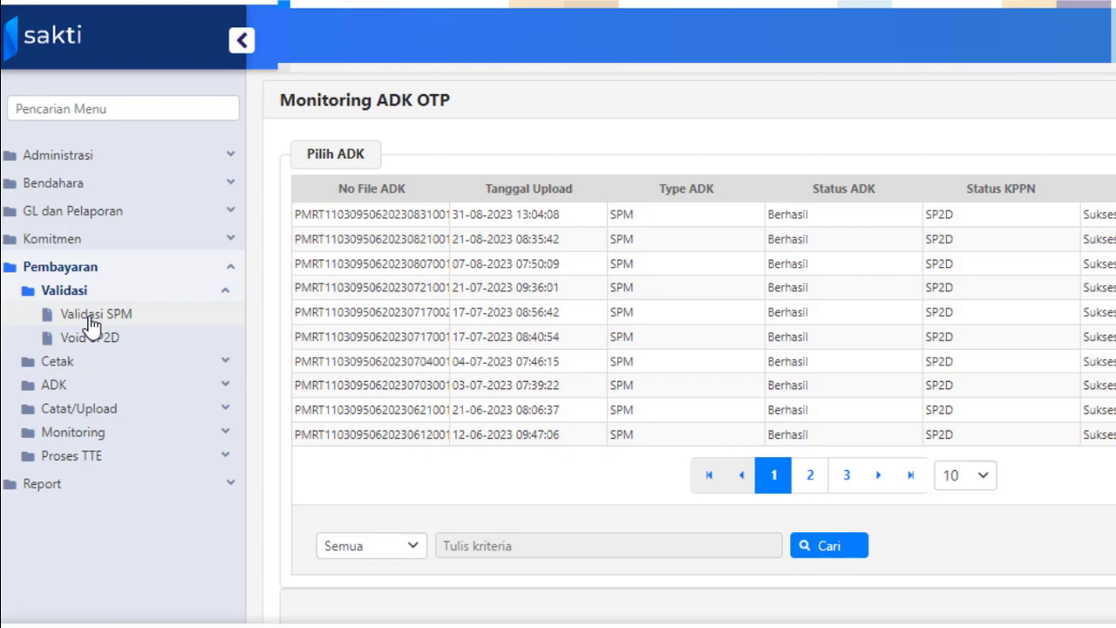
pyautogui.click(92, 316)
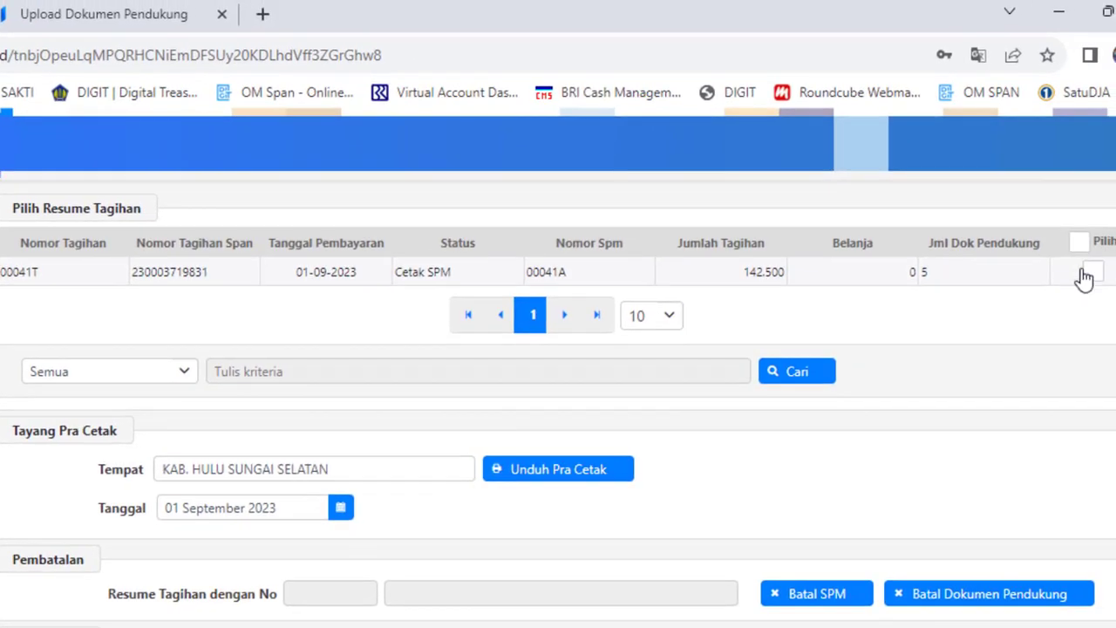
# Select the listed Cetak SPM bill without ticking it, try to cancel its supporting documents, and dismiss the error.
pyautogui.click(468, 277)
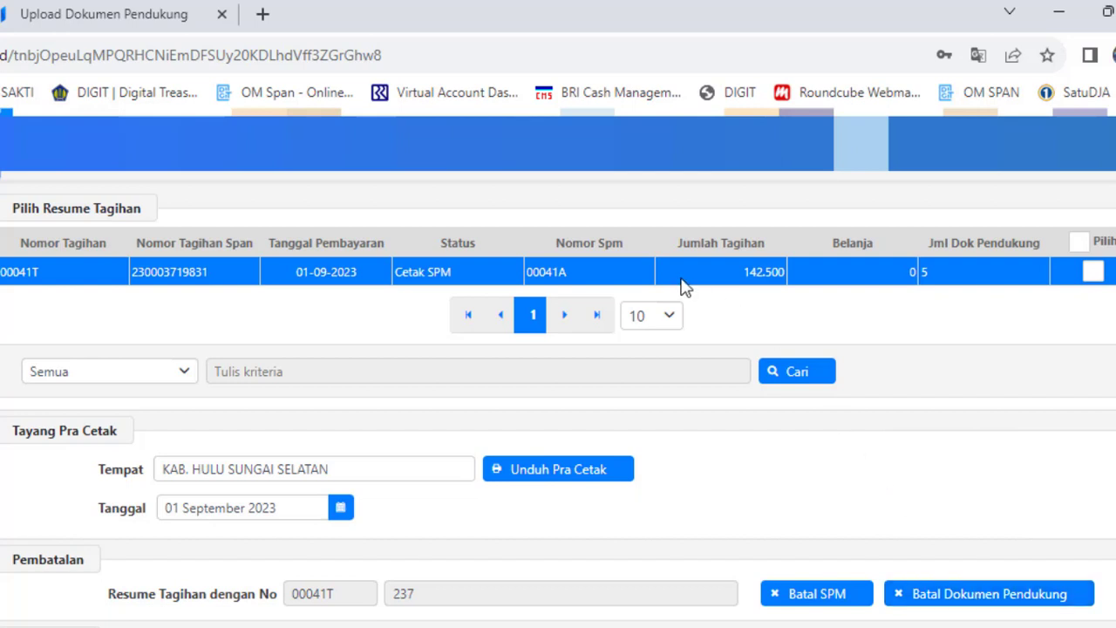
pyautogui.click(965, 601)
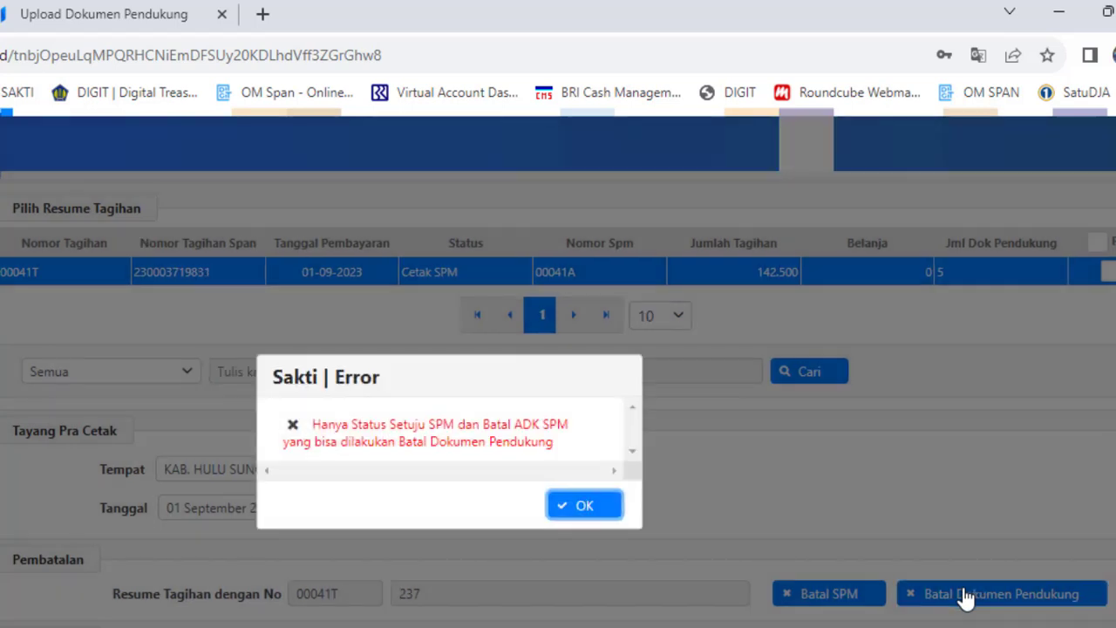
pyautogui.click(565, 508)
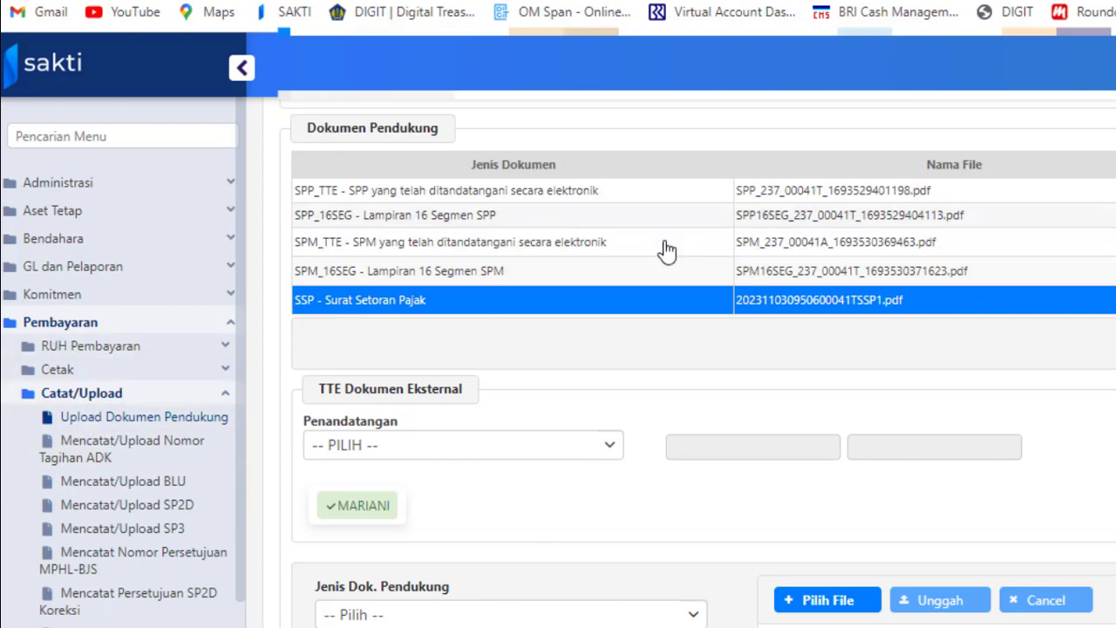
# In Upload Dokumen Pendukung, select the 237 - LS-BANYAK PENERIMA SPM and delete its SSP - Surat Setoran Pajak file, confirming the deletion.
pyautogui.scroll(3, 873, 249)
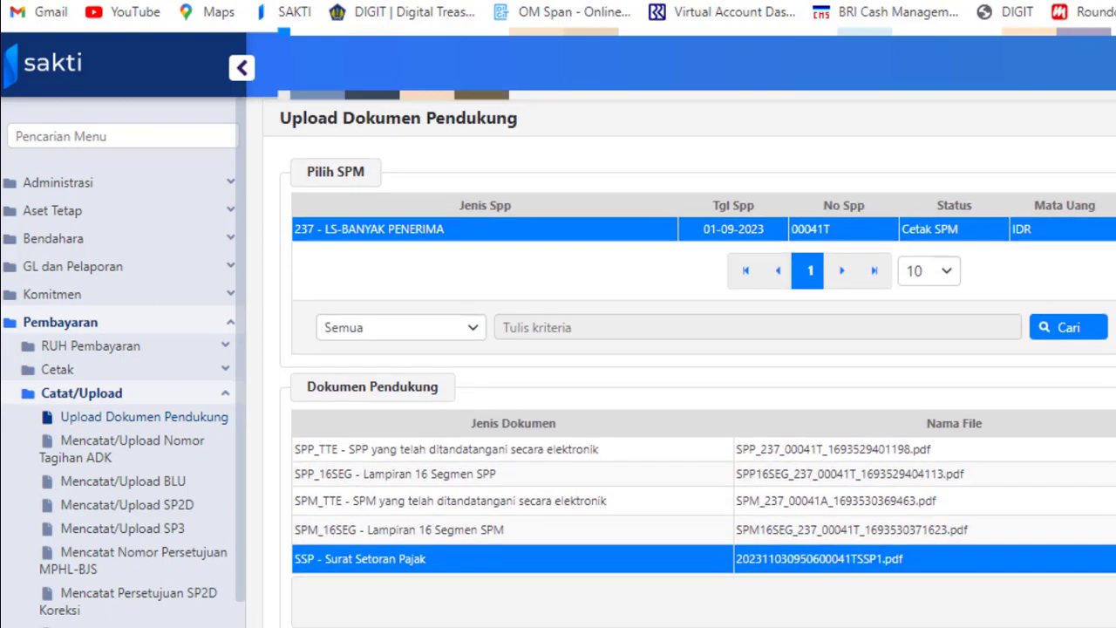
pyautogui.click(868, 236)
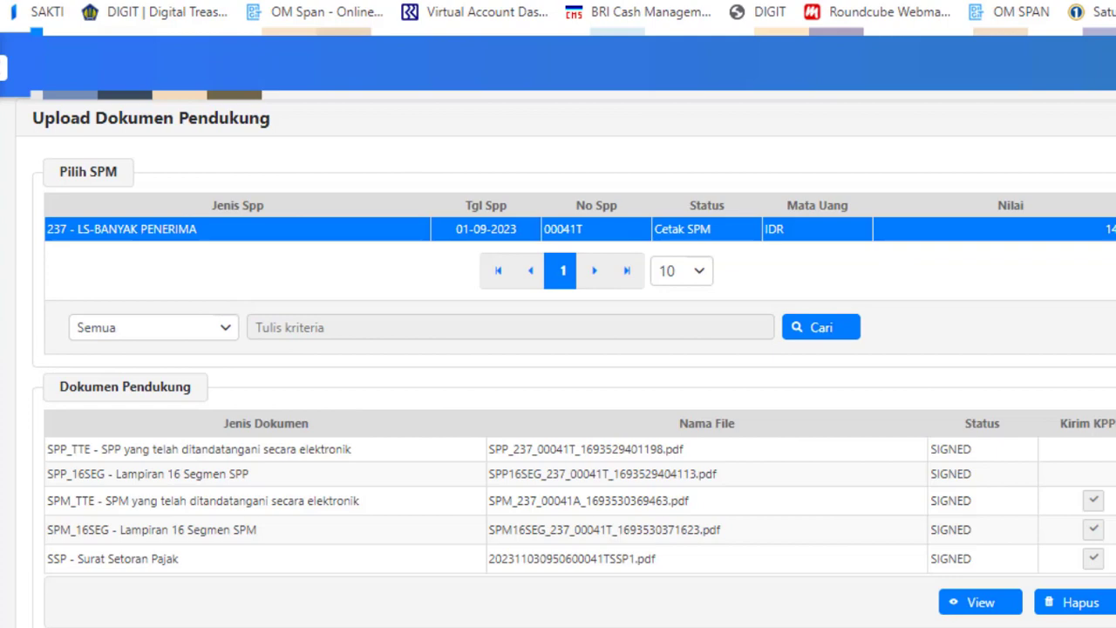
pyautogui.scroll(-2, 558, 357)
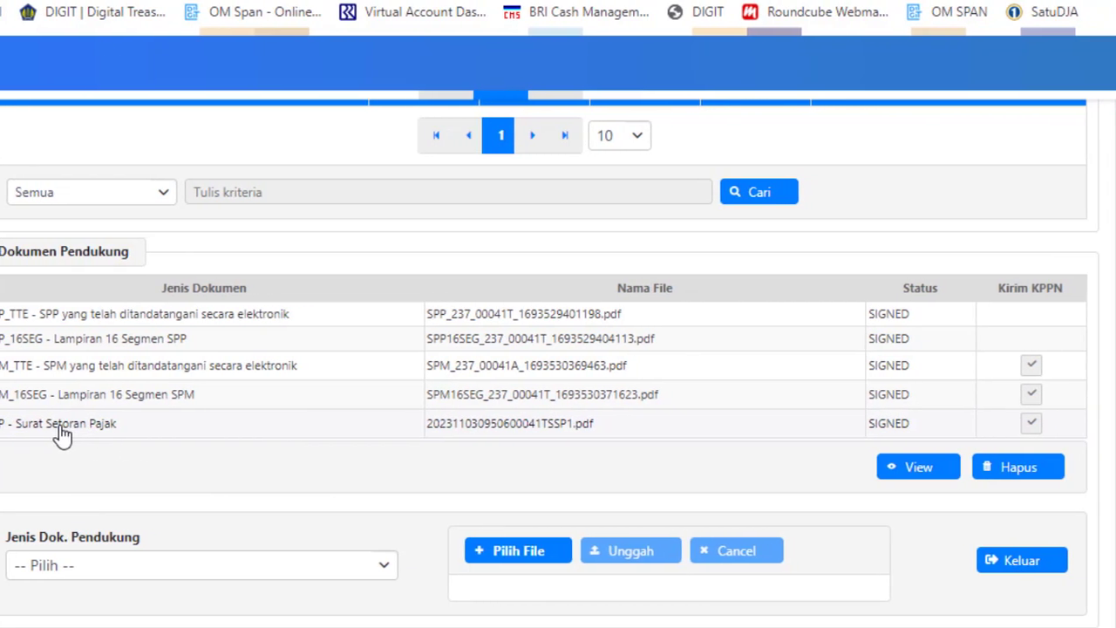
pyautogui.click(61, 427)
pyautogui.scroll(-2, 860, 392)
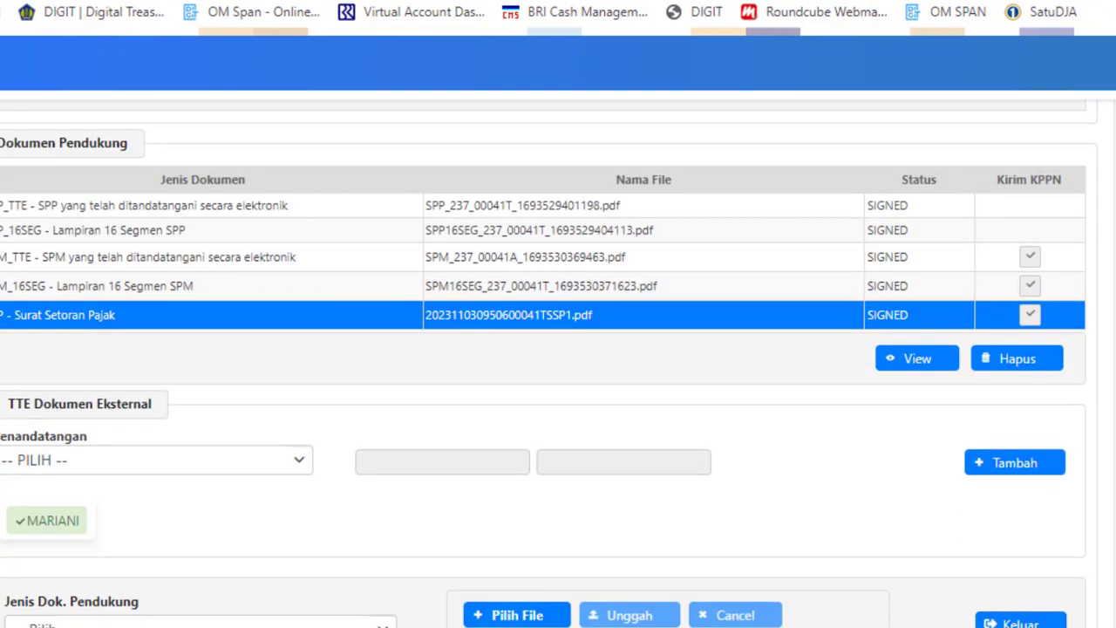
pyautogui.click(1010, 366)
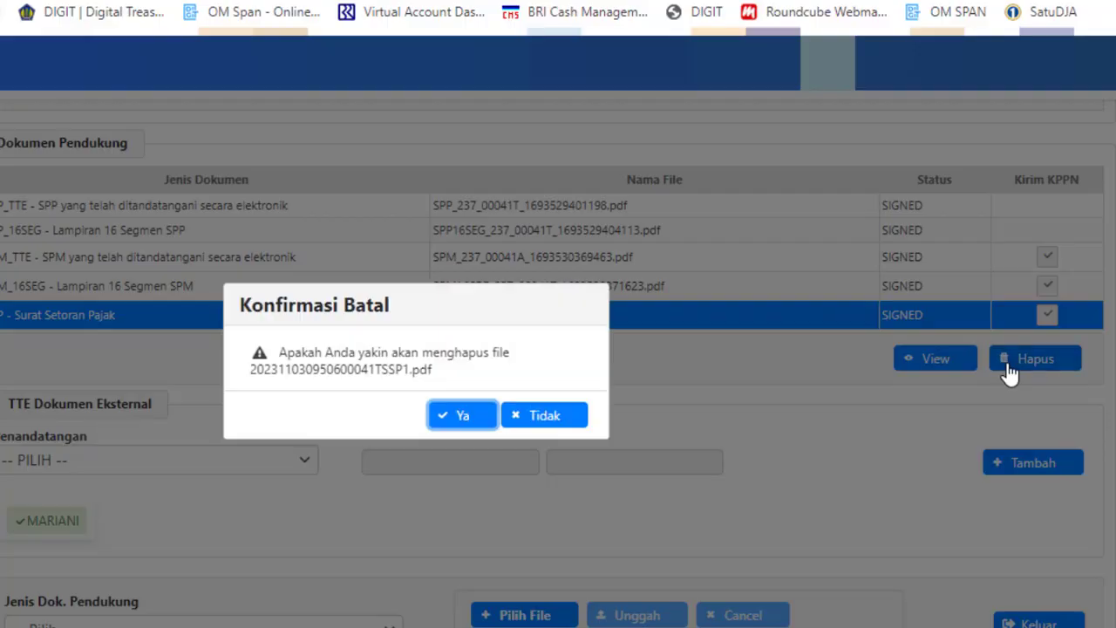
pyautogui.click(453, 416)
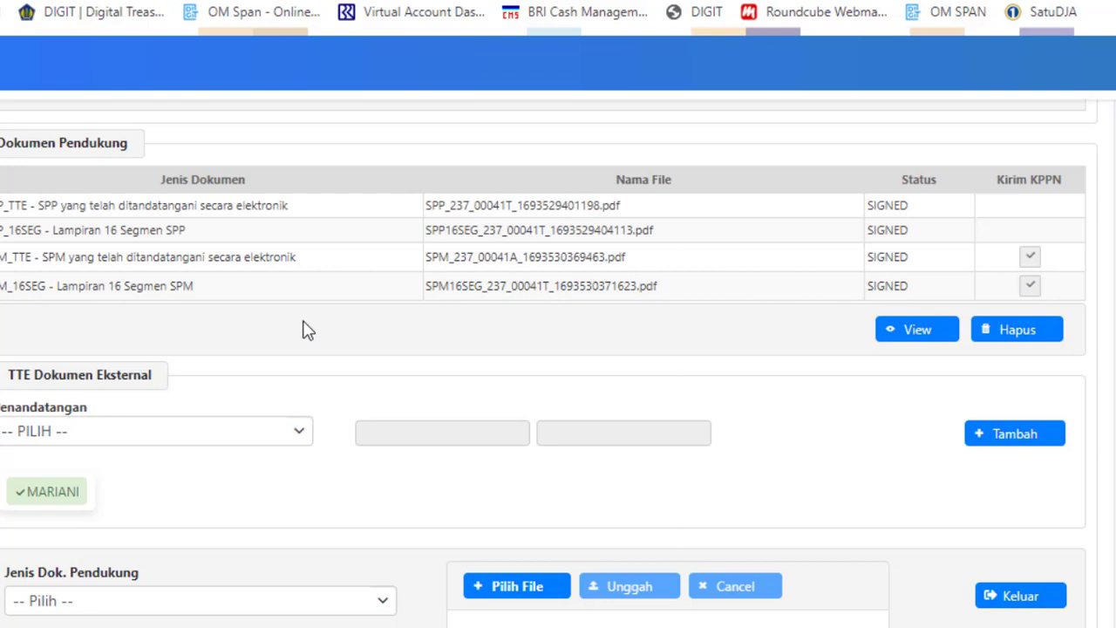
# Return to the Validasi SPM form and cancel the selected bill's SPM with Batal SPM, confirming the cancellation.
pyautogui.scroll(10, 559, 348)
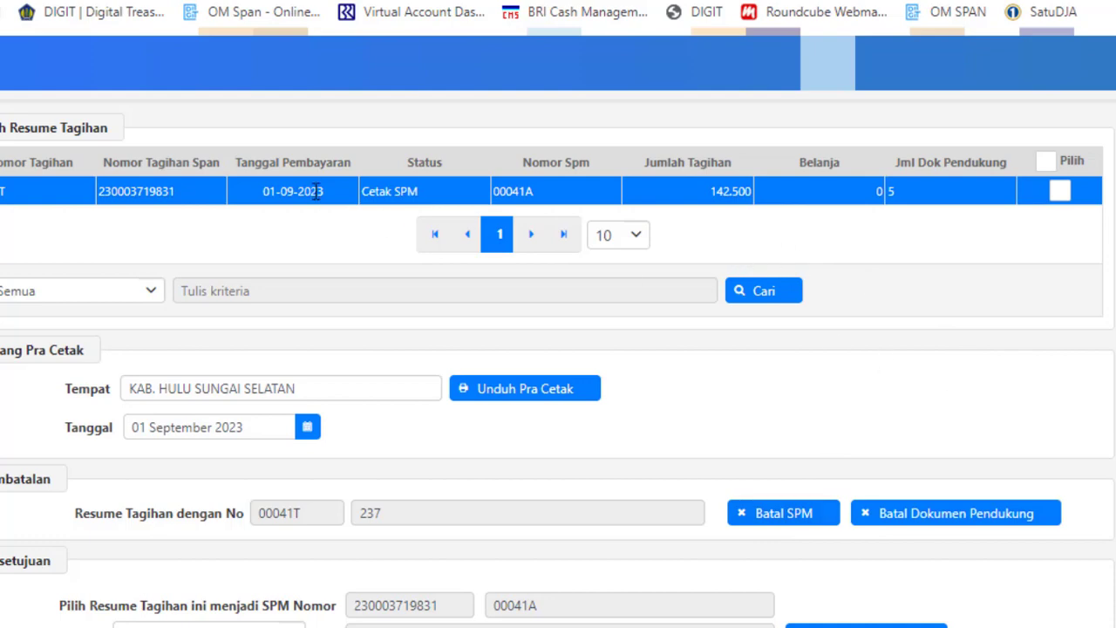
pyautogui.click(755, 516)
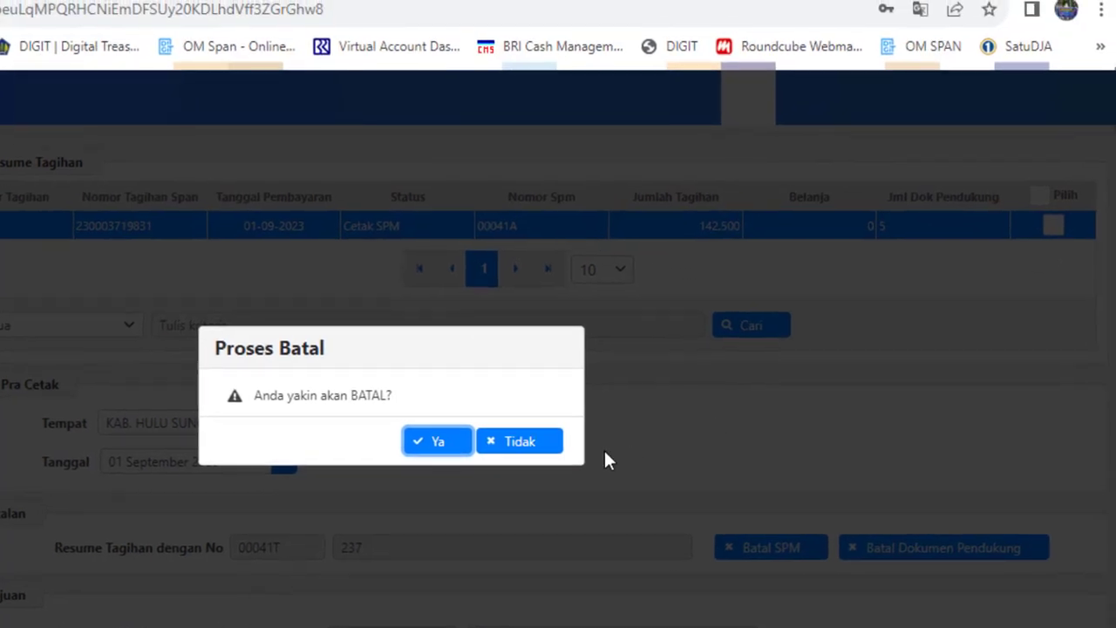
pyautogui.click(432, 443)
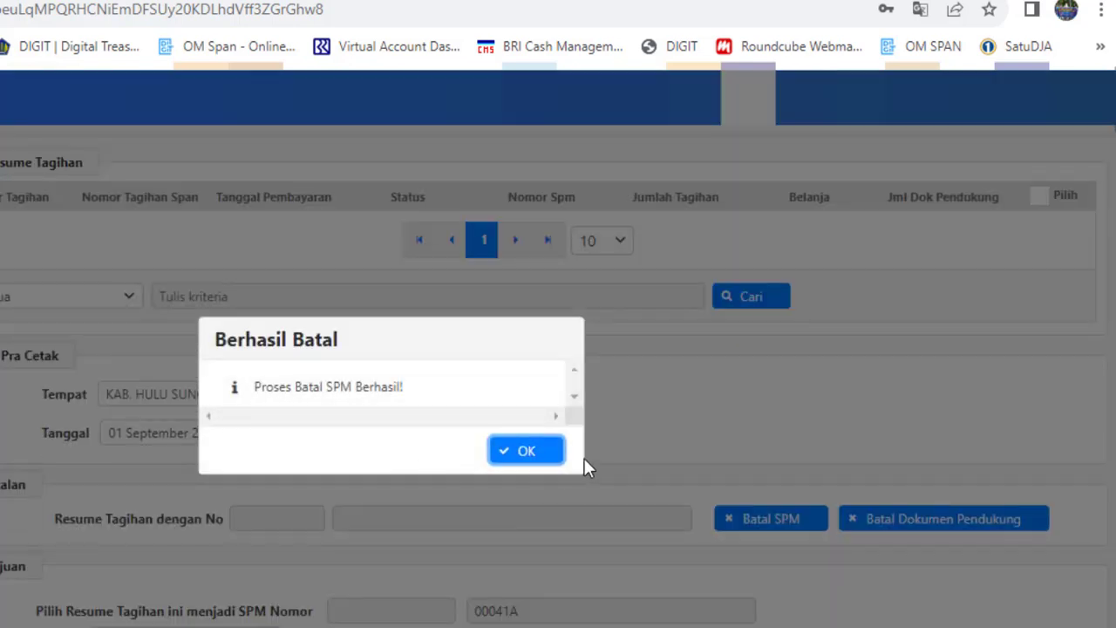
pyautogui.click(523, 452)
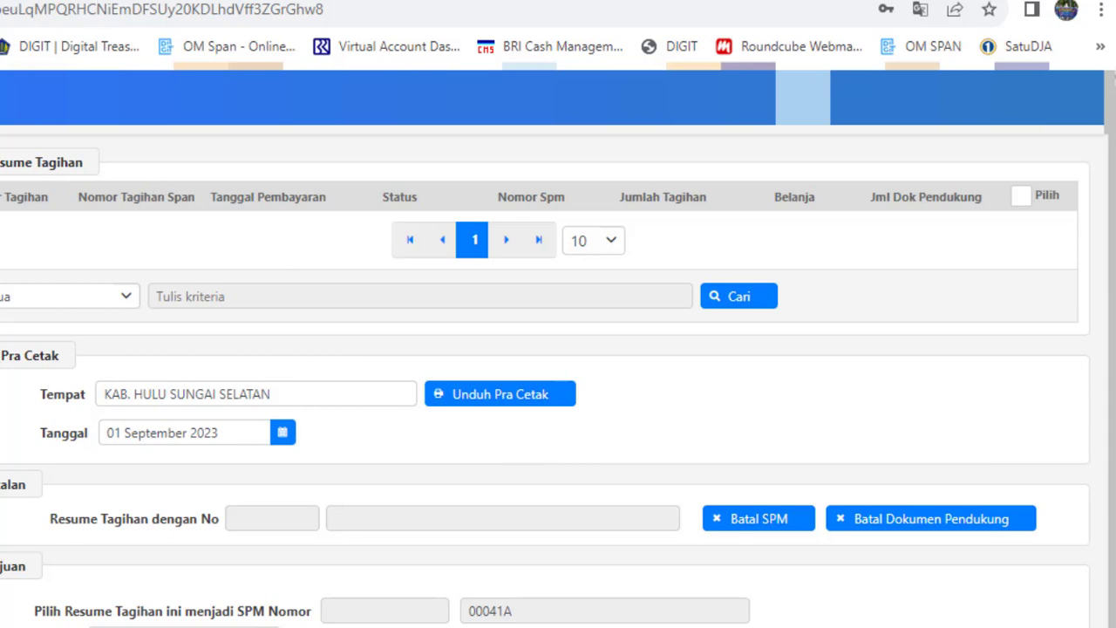
pyautogui.press('Return')
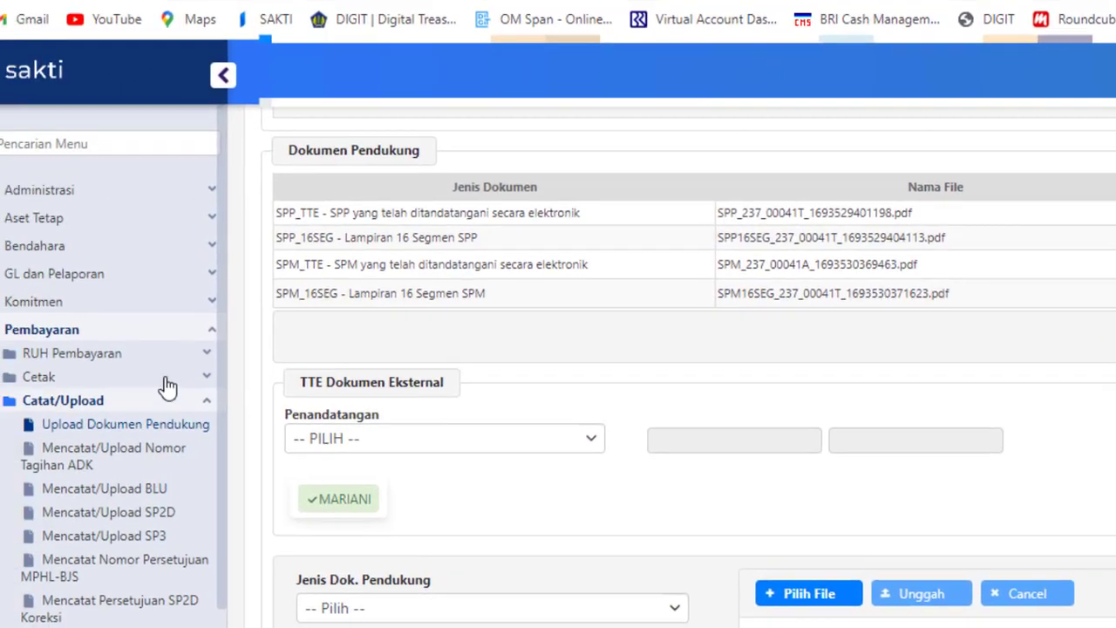
# In the other SAKTI session, open the Catat/Ubah SPP form for payments.
pyautogui.click(91, 356)
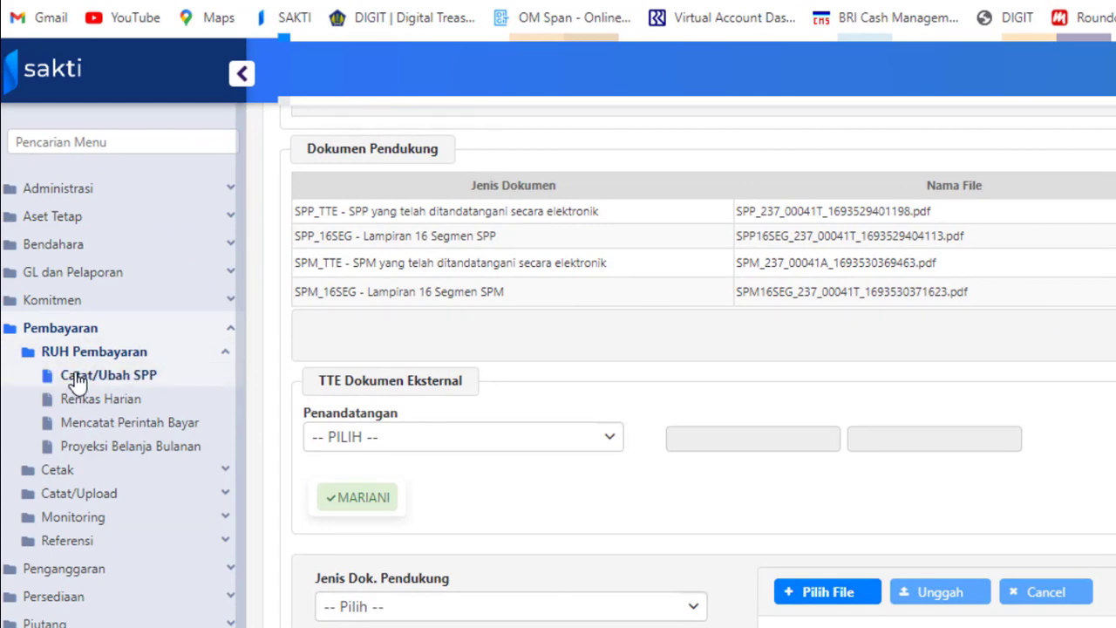
pyautogui.click(79, 381)
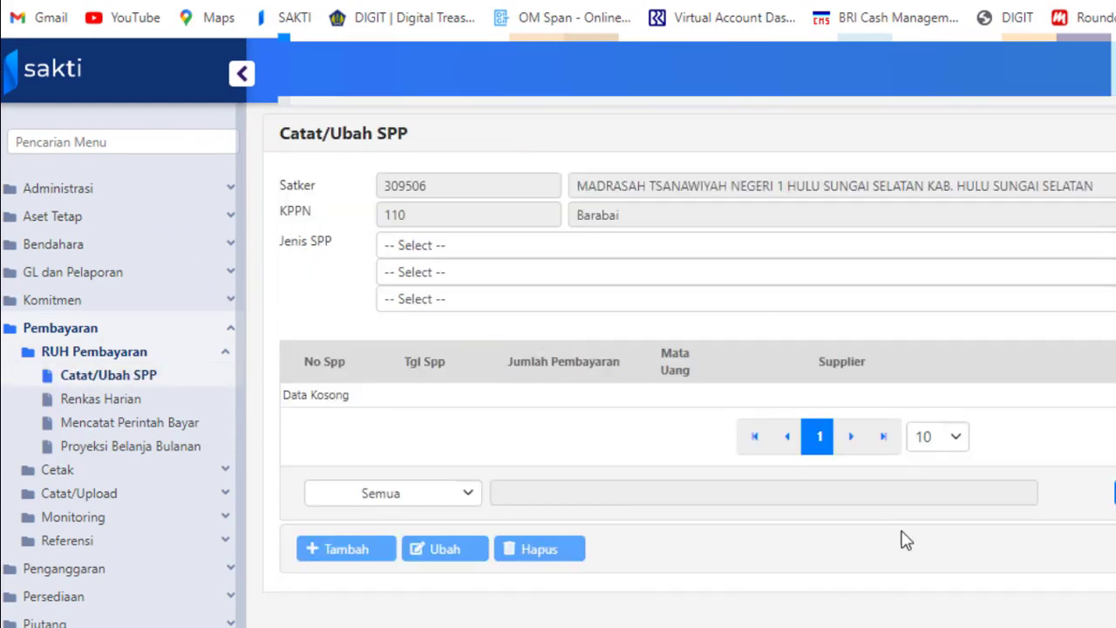
pyautogui.moveTo(896, 626)
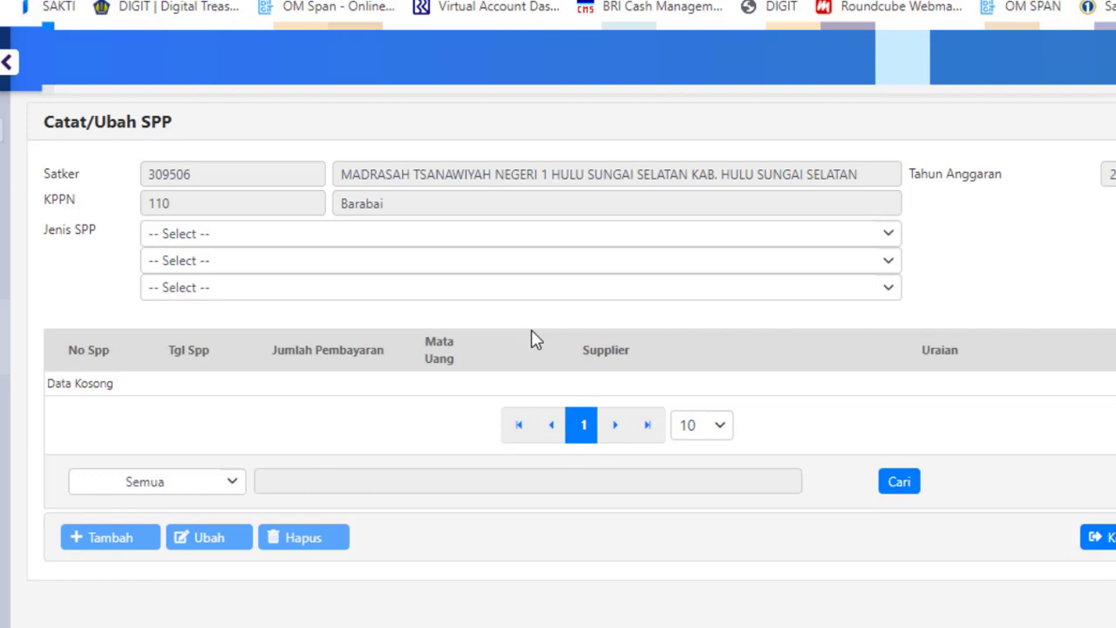
# Set Jenis SPP to 200 - Tagihan Non Kontraktual, 230 - Non Gaji Pegawai and 237 - LS-BANYAK PENERIMA, with the NON BAST option.
pyautogui.click(200, 236)
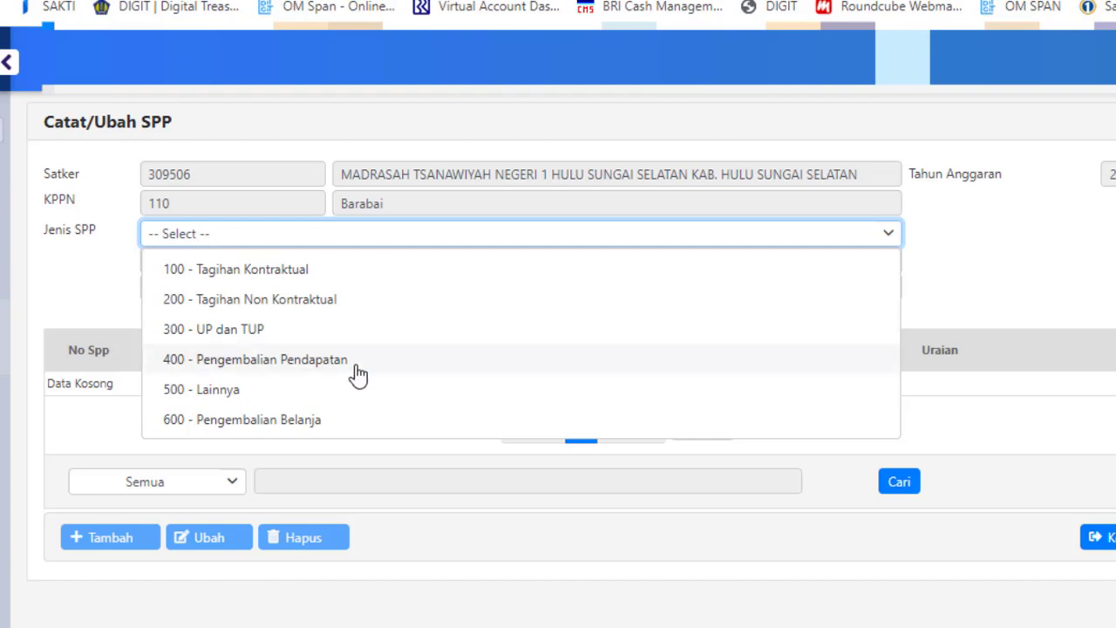
pyautogui.click(194, 305)
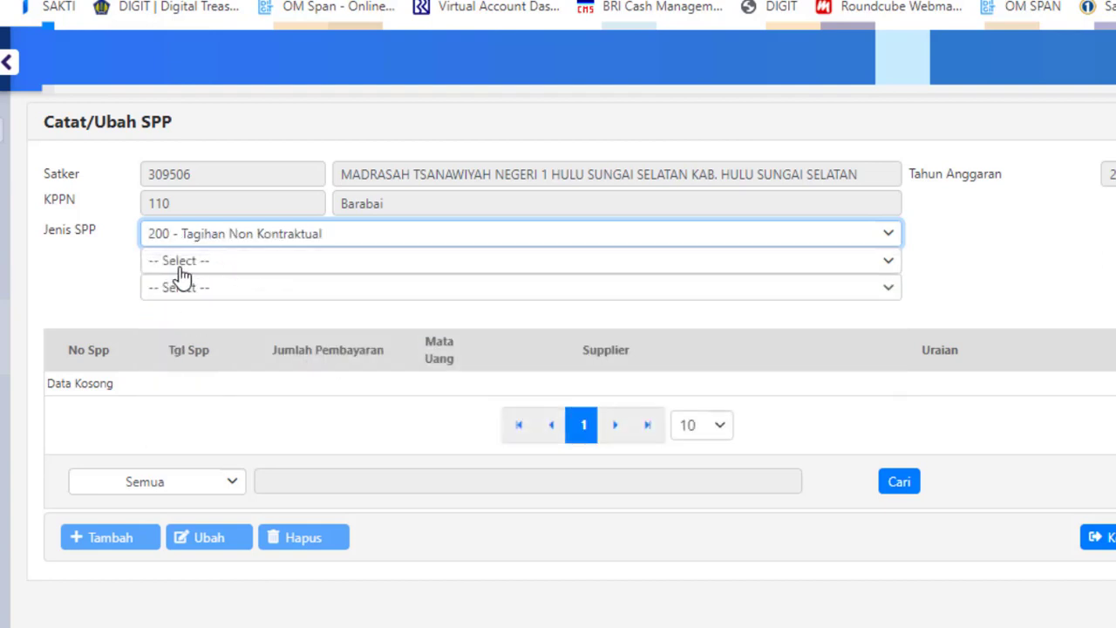
pyautogui.click(180, 262)
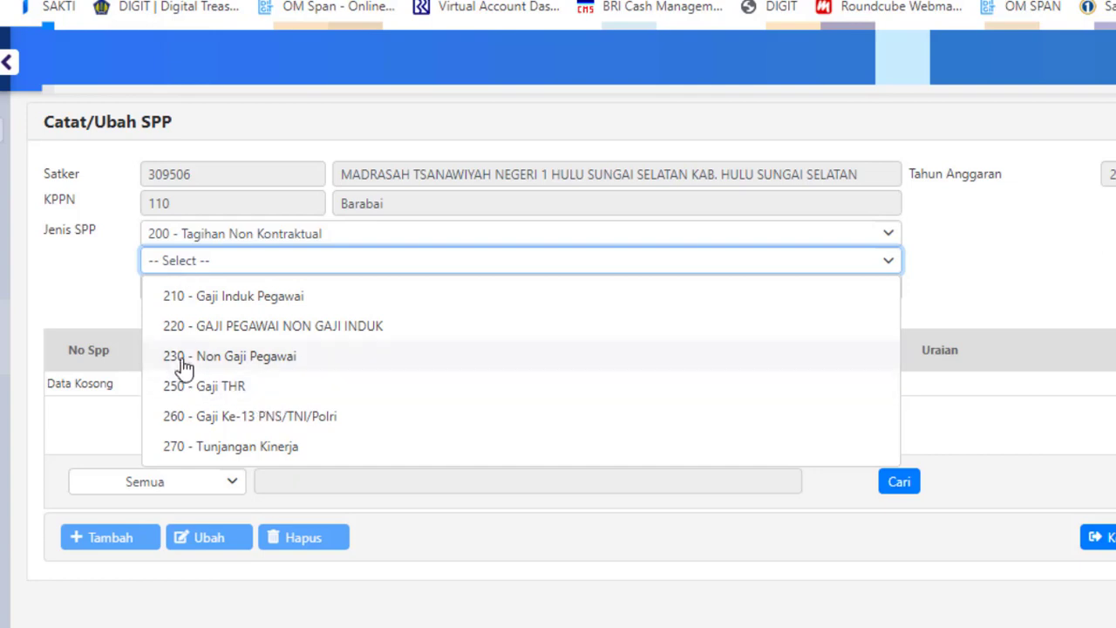
pyautogui.click(182, 358)
pyautogui.click(163, 294)
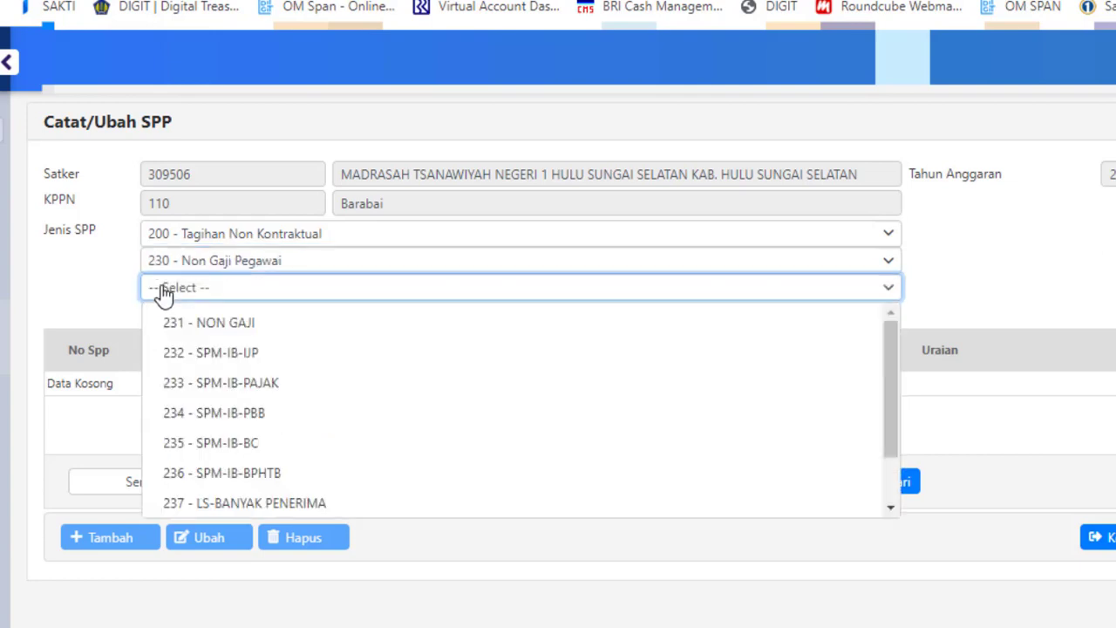
pyautogui.click(234, 504)
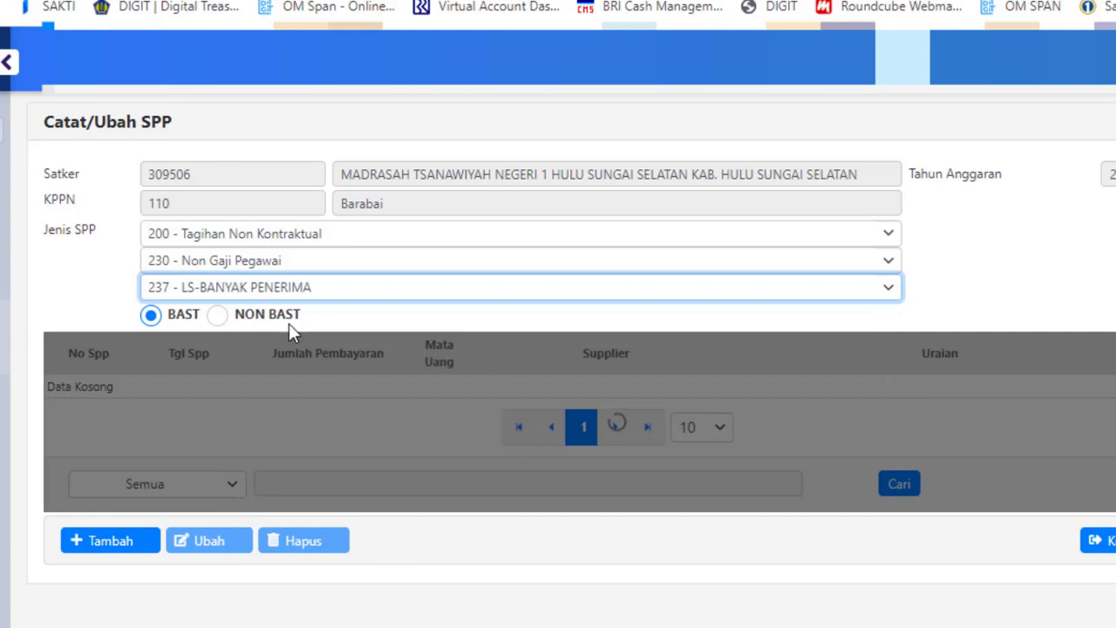
pyautogui.click(214, 318)
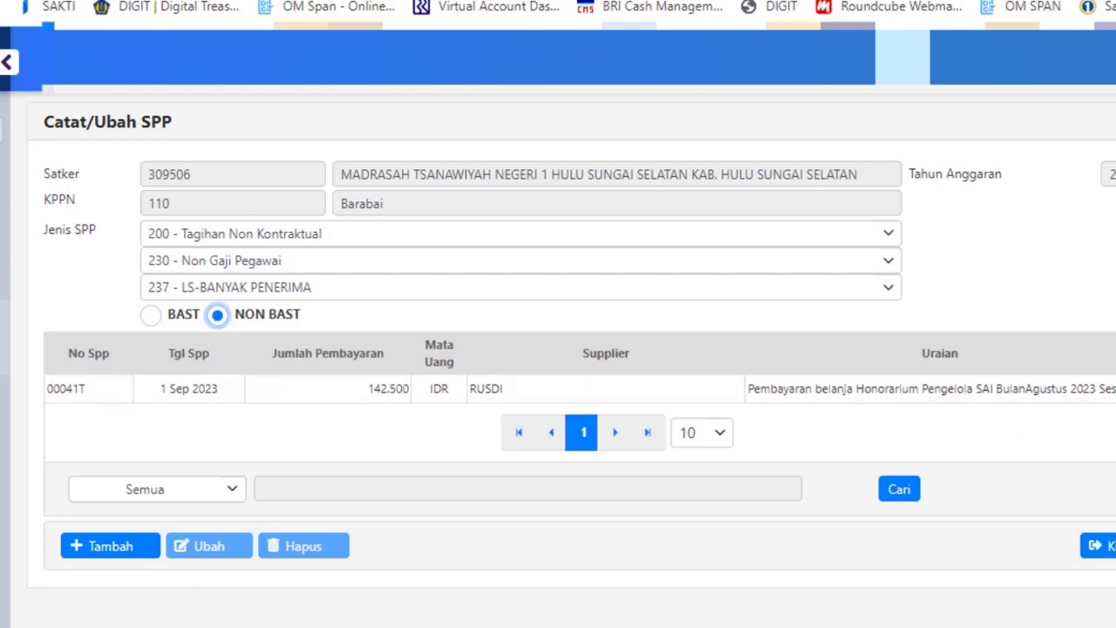
# Delete the listed SPP dated 1 Sep 2023 and confirm the deletion.
pyautogui.click(602, 389)
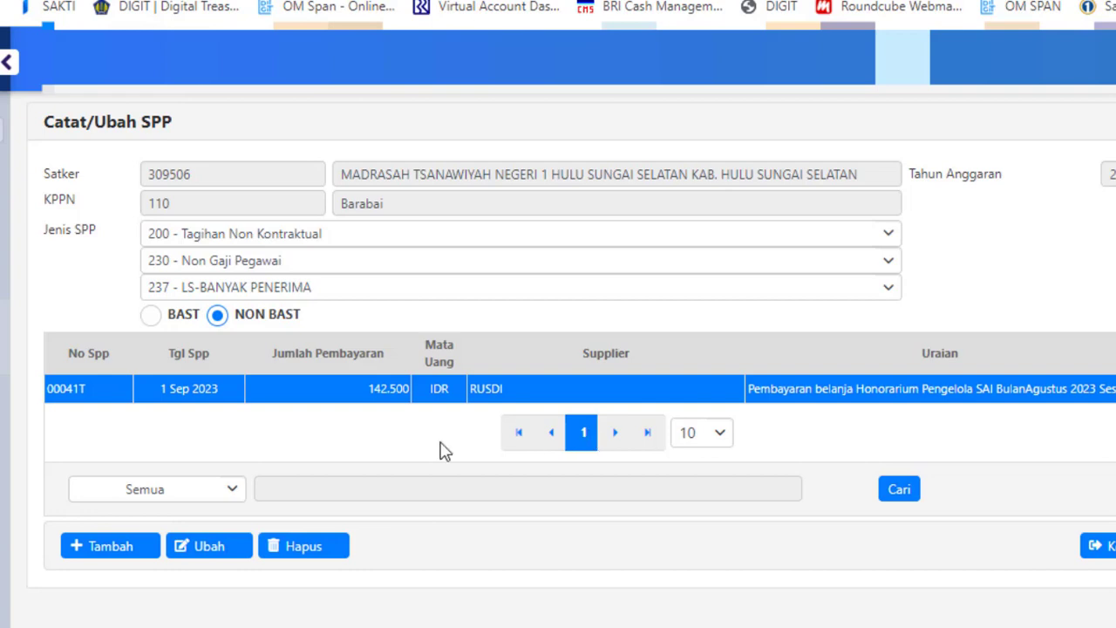
pyautogui.click(319, 553)
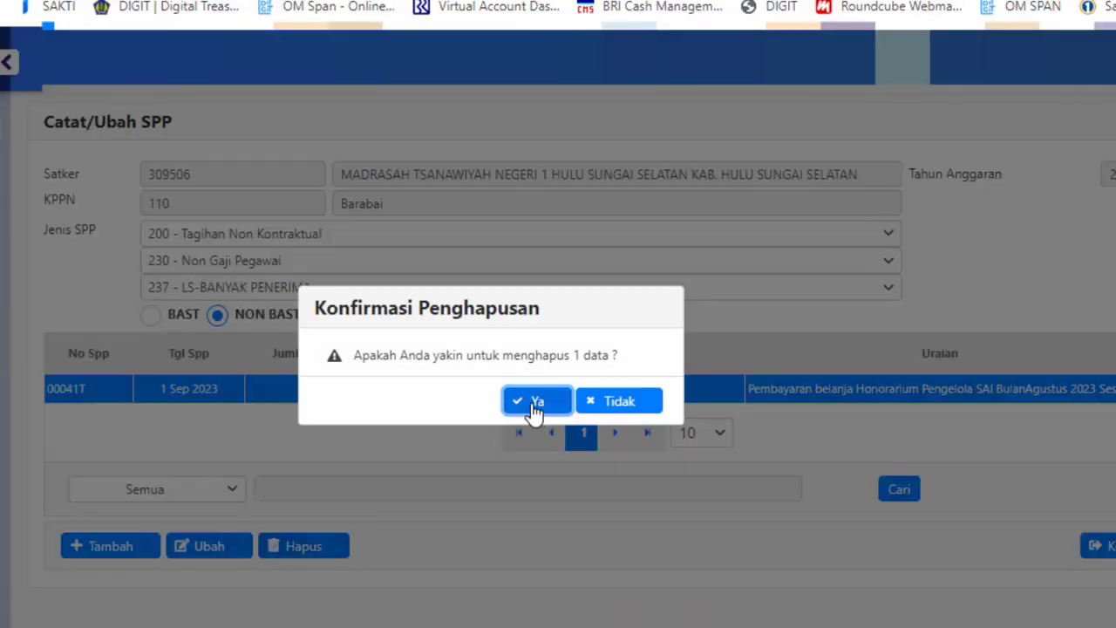
pyautogui.click(534, 403)
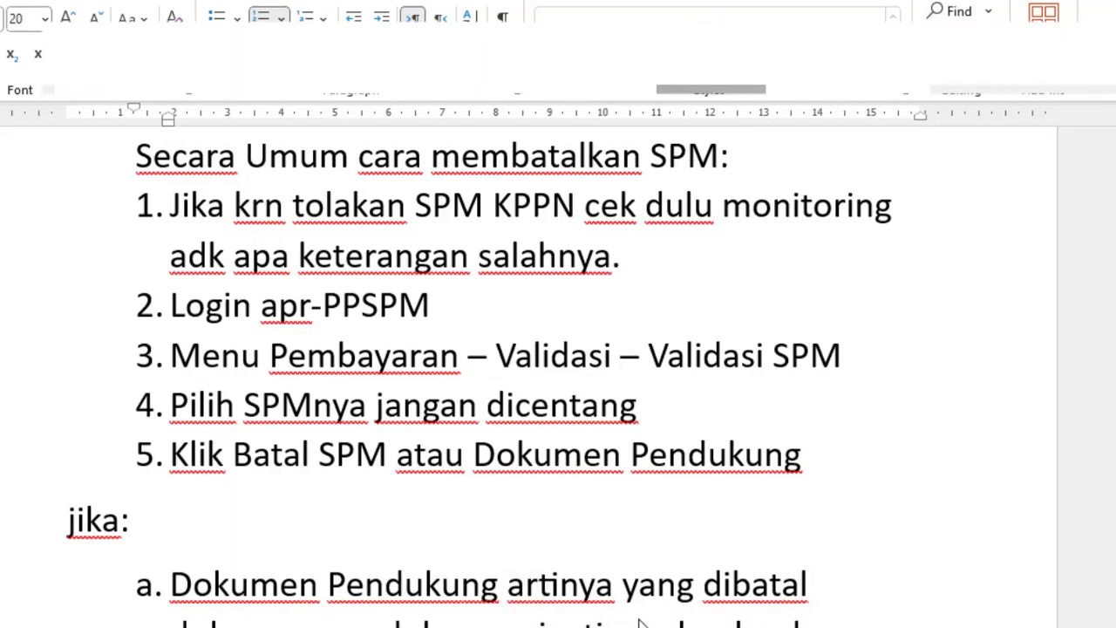
# Switch back to the SPM cancellation instructions in Word.
pyautogui.click(645, 621)
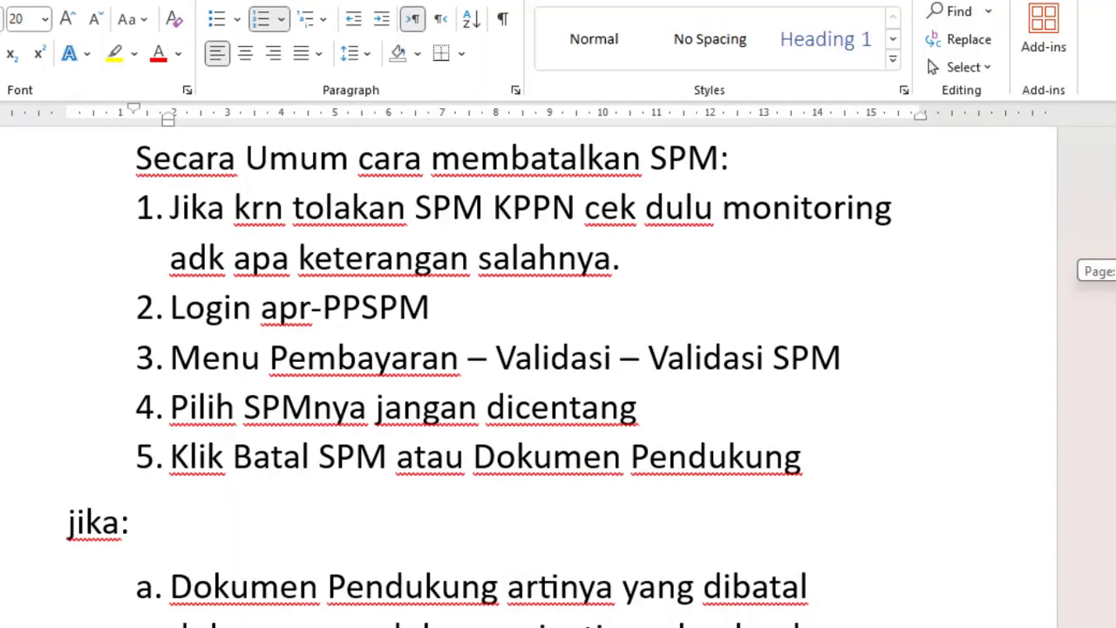
# Review the written instructions for cancelling or correcting a signed SPM, from the general steps through the supporting-document and SPP/SPM error cases.
pyautogui.scroll(-6, 558, 375)
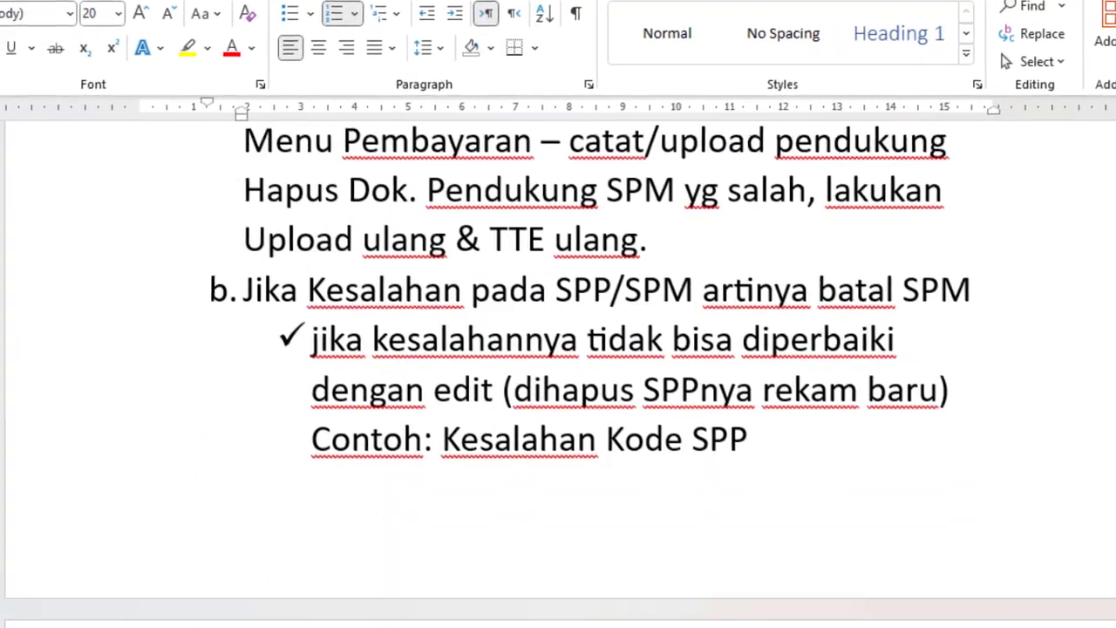
pyautogui.scroll(-5, 558, 357)
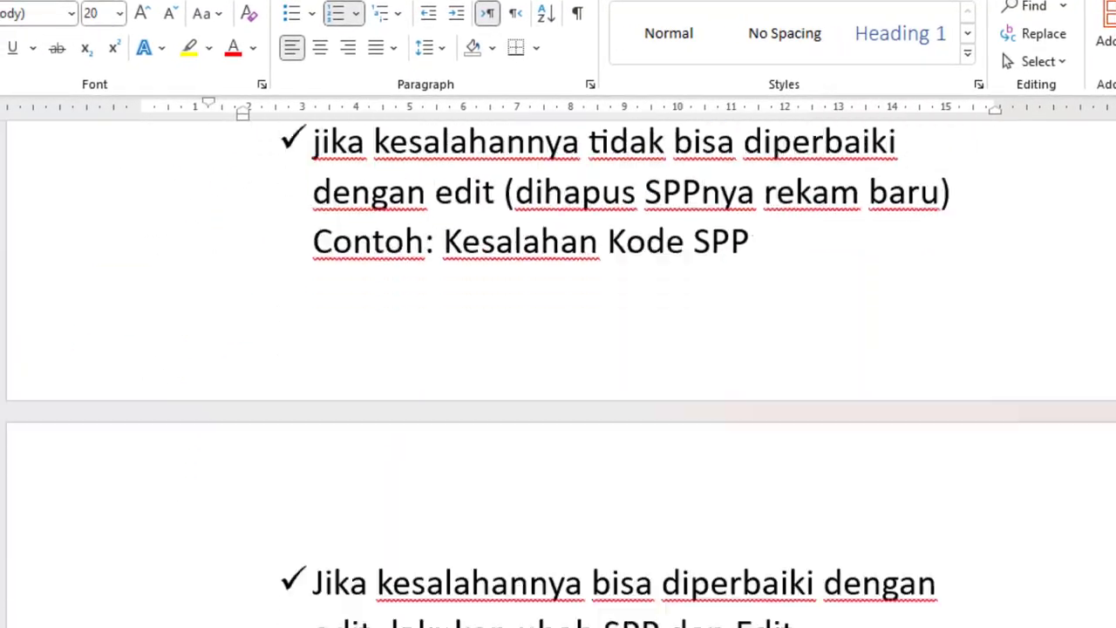
pyautogui.scroll(10, 558, 358)
pyautogui.scroll(5, 558, 375)
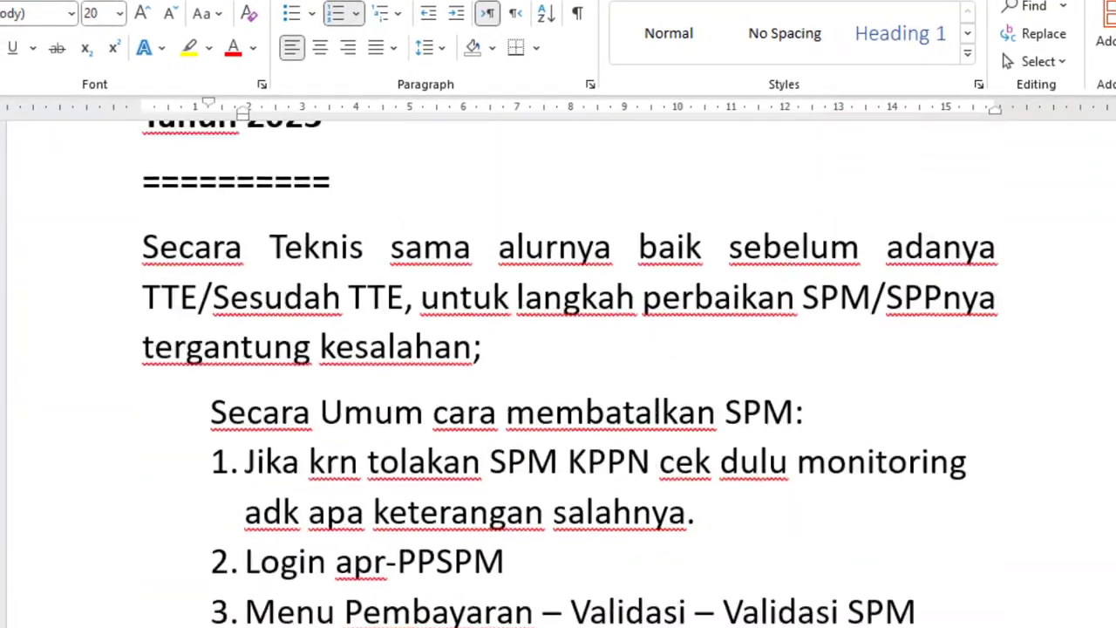
pyautogui.scroll(-8, 558, 375)
pyautogui.scroll(-7, 558, 375)
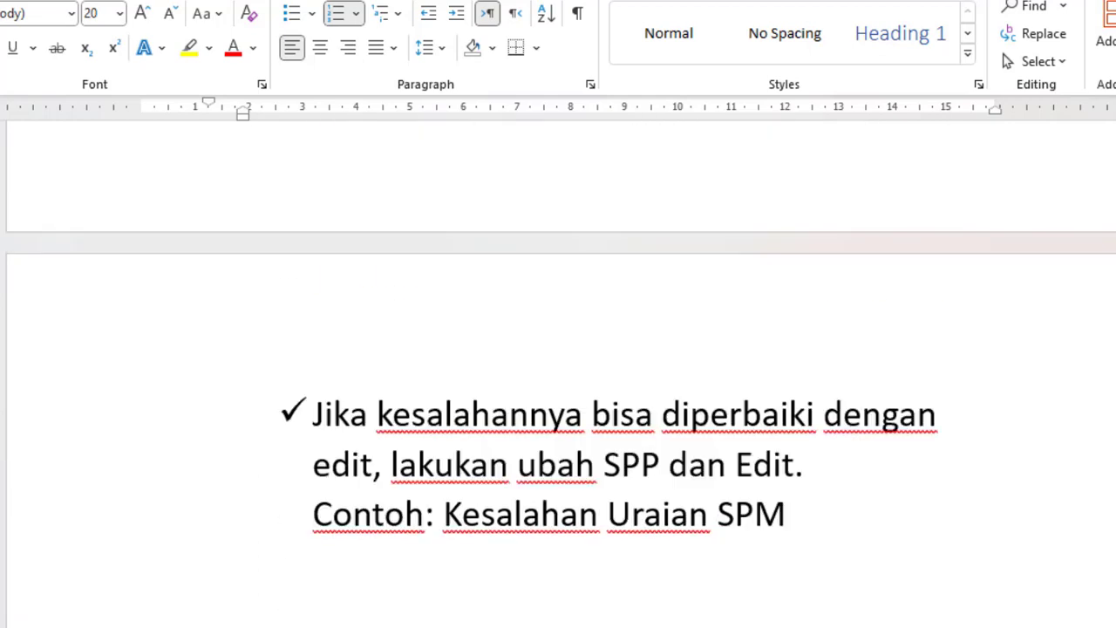
pyautogui.scroll(3, 558, 375)
pyautogui.scroll(10, 558, 375)
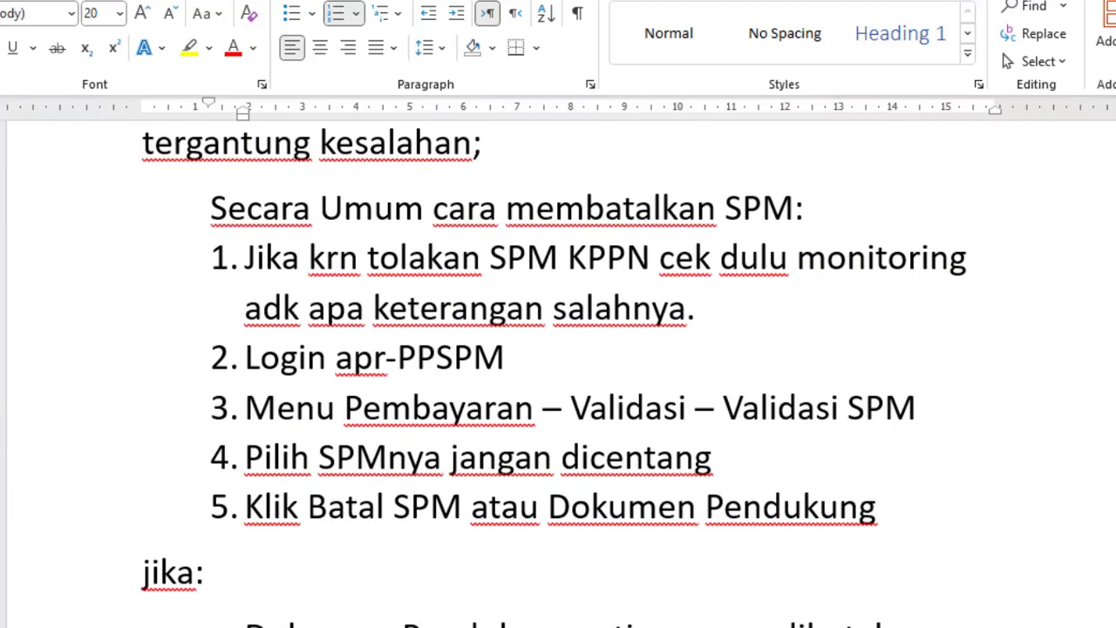
pyautogui.scroll(5, 558, 375)
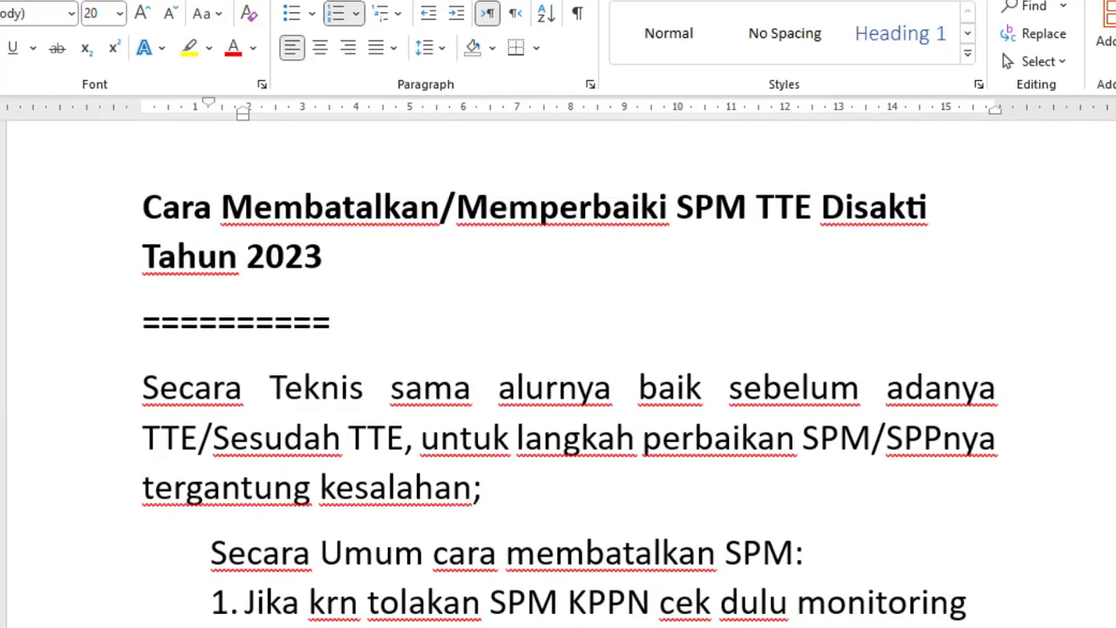
pyautogui.scroll(2, 558, 375)
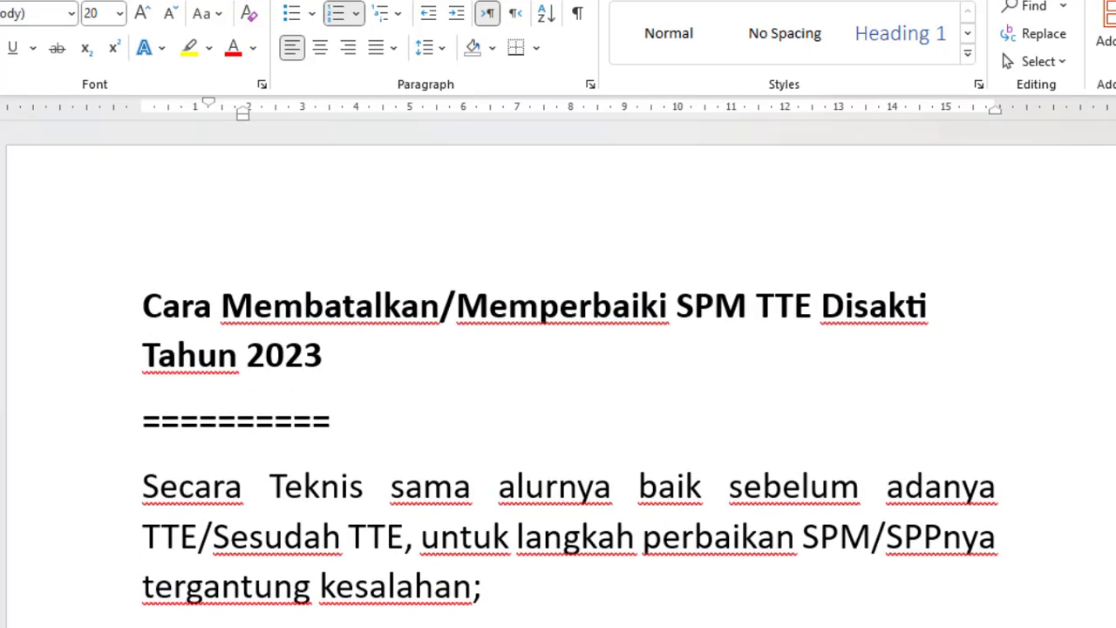
pyautogui.scroll(-15, 558, 375)
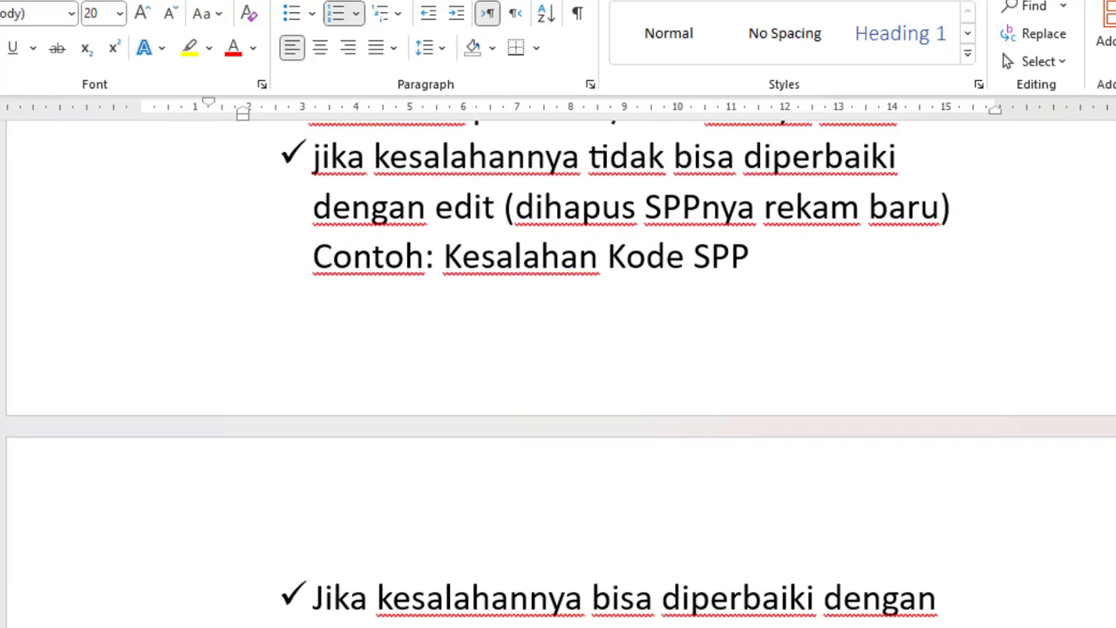
pyautogui.scroll(15, 558, 375)
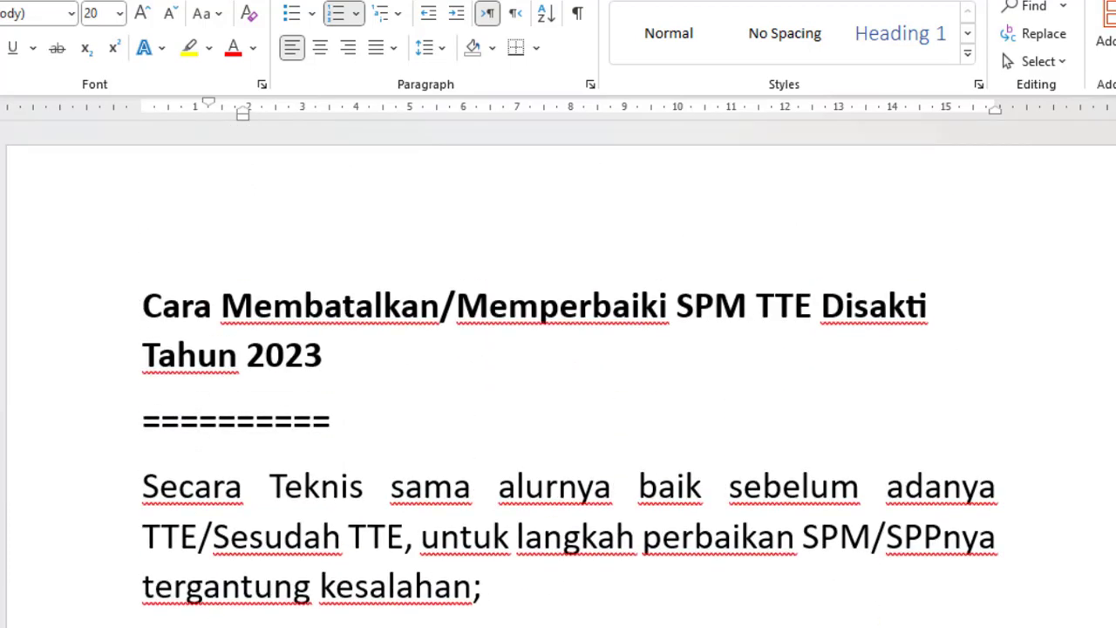
pyautogui.scroll(-10, 559, 375)
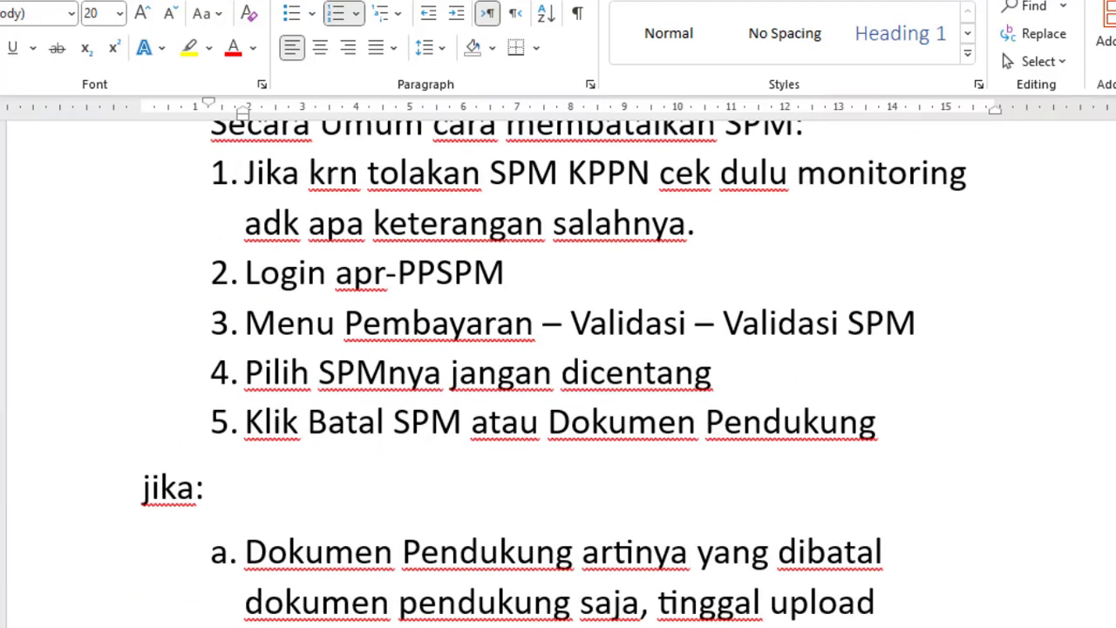
pyautogui.scroll(1, 559, 375)
pyautogui.scroll(-10, 558, 375)
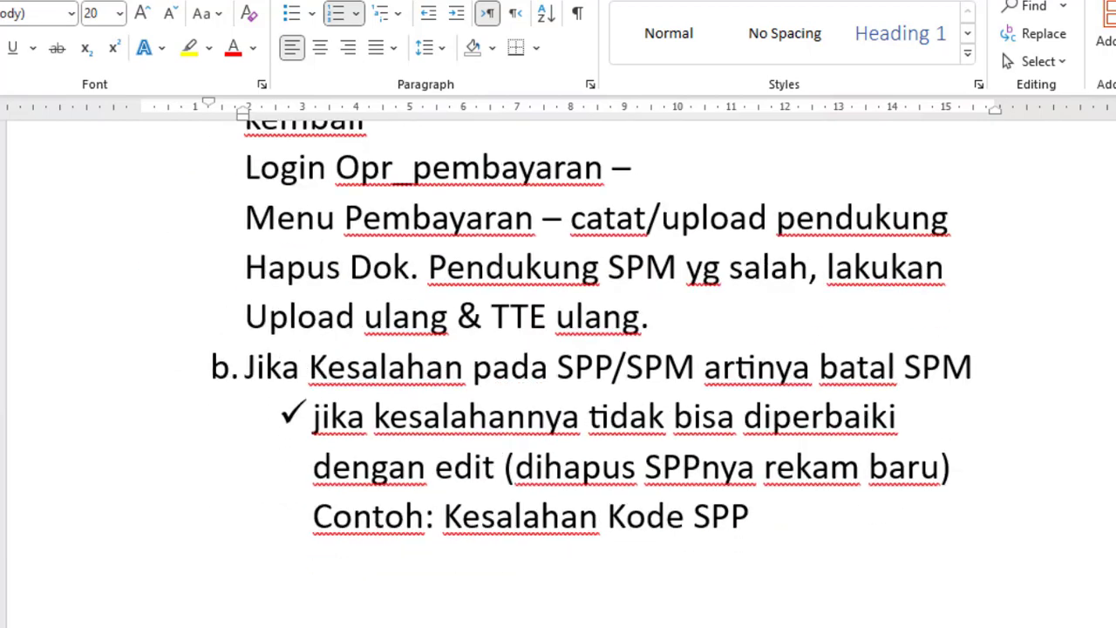
pyautogui.scroll(-6, 558, 375)
pyautogui.scroll(6, 558, 375)
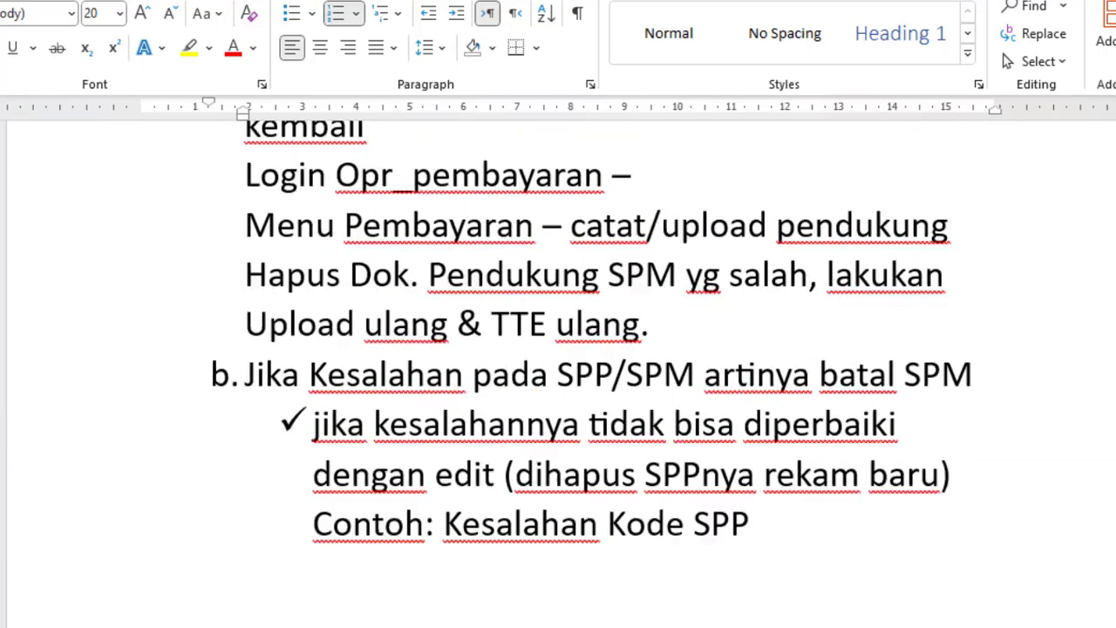
pyautogui.scroll(3, 558, 375)
pyautogui.scroll(6, 558, 375)
pyautogui.scroll(-1, 558, 375)
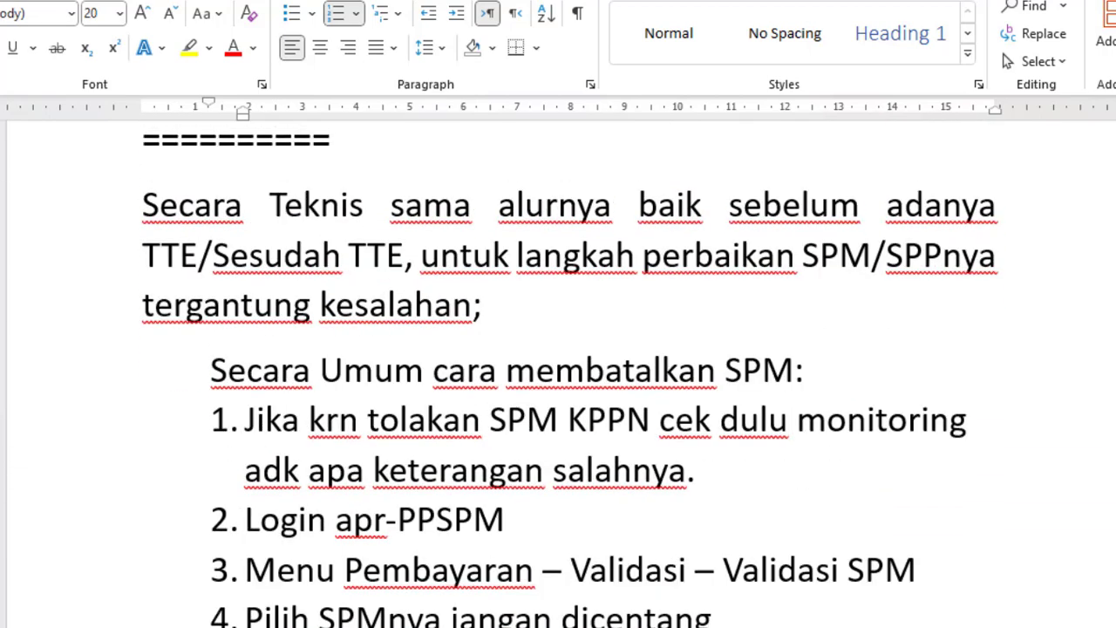
pyautogui.scroll(3, 558, 375)
pyautogui.scroll(-1, 559, 375)
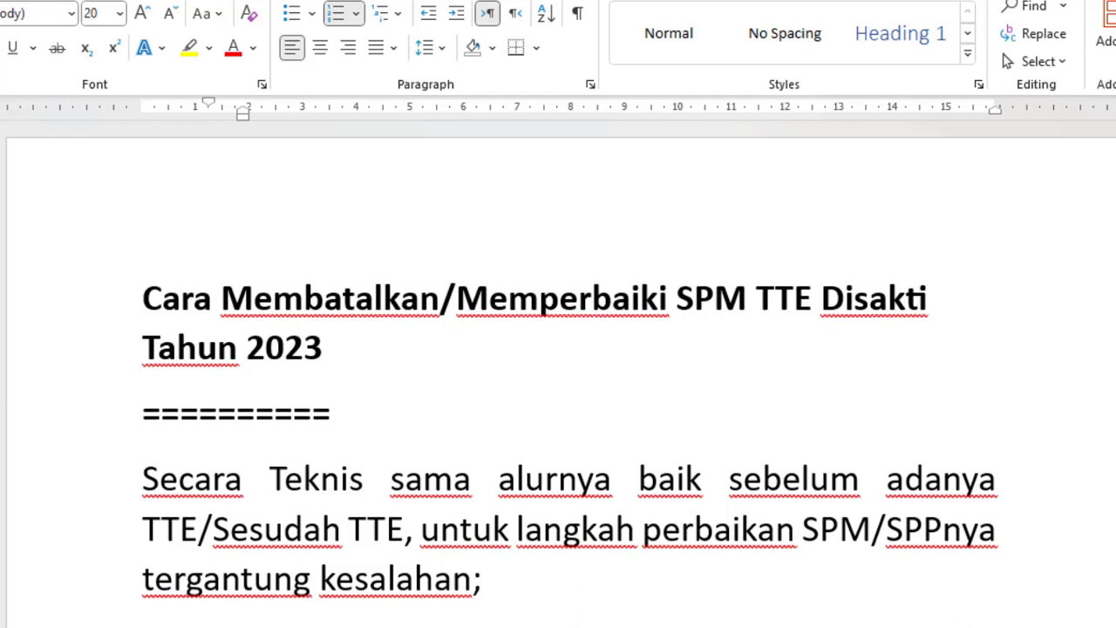